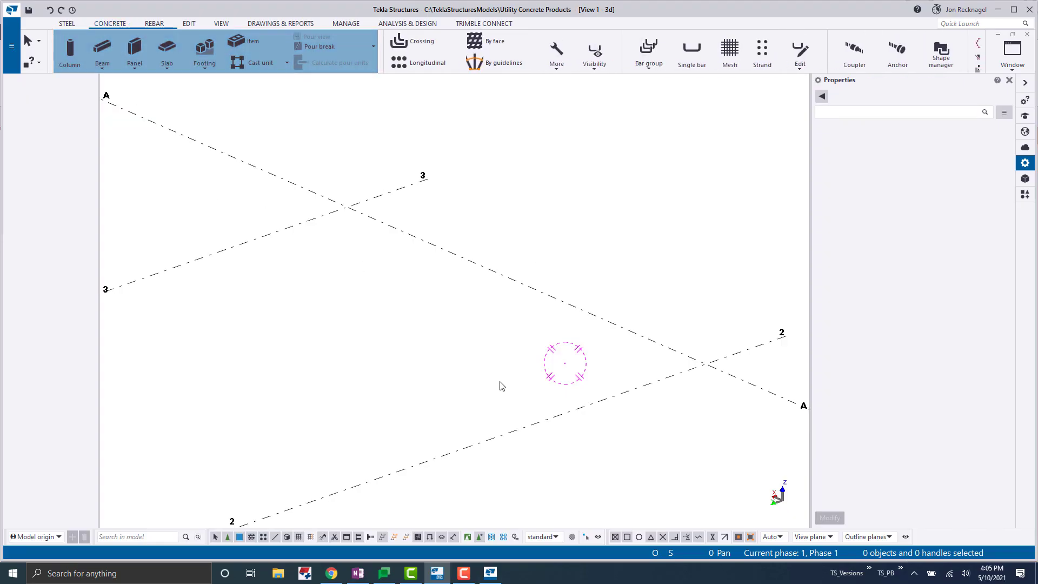
# Step: Model a 30'-0" DOUBLE TEE concrete beam along grid A from A/3 toward A/2
pyautogui.click(102, 50)
pyautogui.click(346, 208)
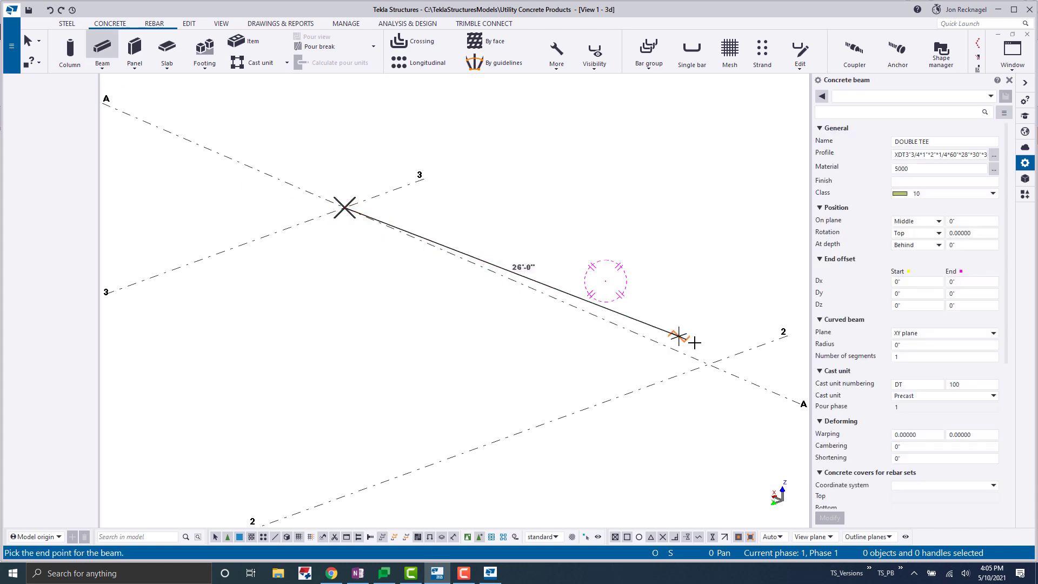
pyautogui.click(707, 365)
pyautogui.rightClick(579, 229)
pyautogui.click(592, 233)
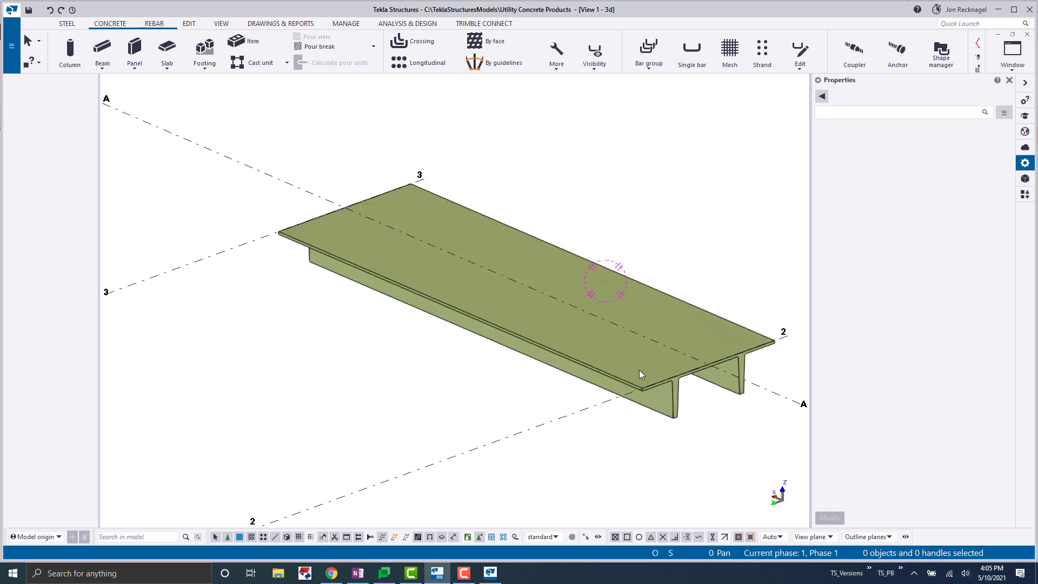
pyautogui.click(639, 370)
pyautogui.scroll(-1, 627, 367)
pyautogui.moveTo(628, 367); pyautogui.dragTo(567, 345, button='middle')
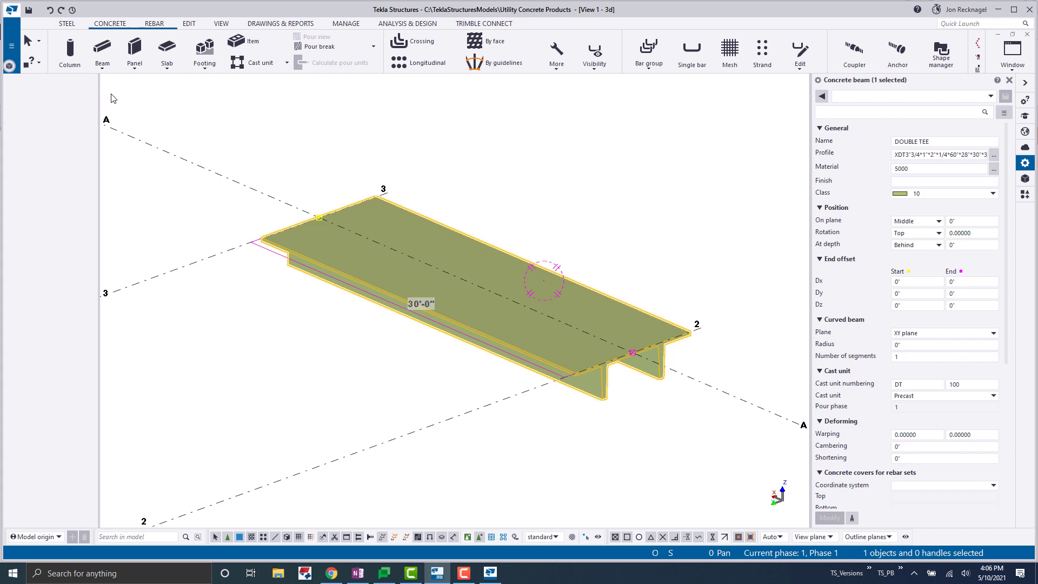
# Step: Run Perform numbering on the model
pyautogui.click(270, 23)
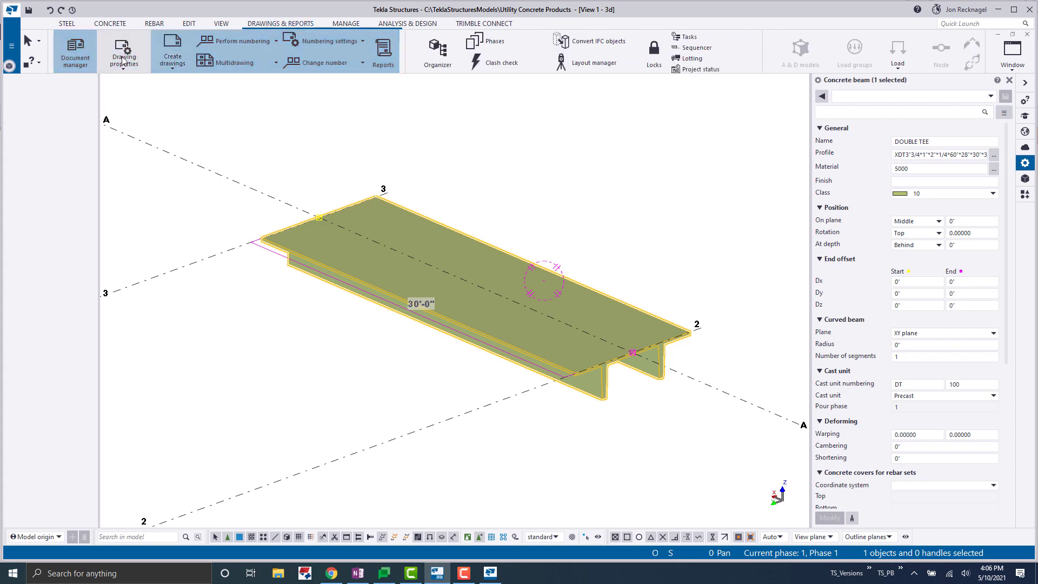
pyautogui.click(276, 41)
pyautogui.click(238, 117)
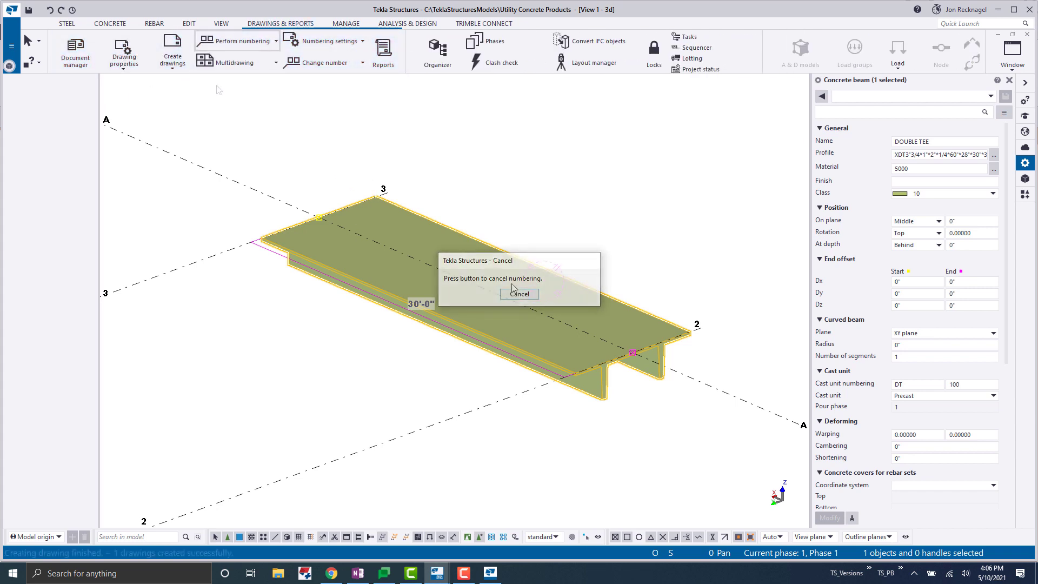
# Step: Confirm the Cast unit drawing properties with the standard Shop Drawing settings
pyautogui.click(170, 70)
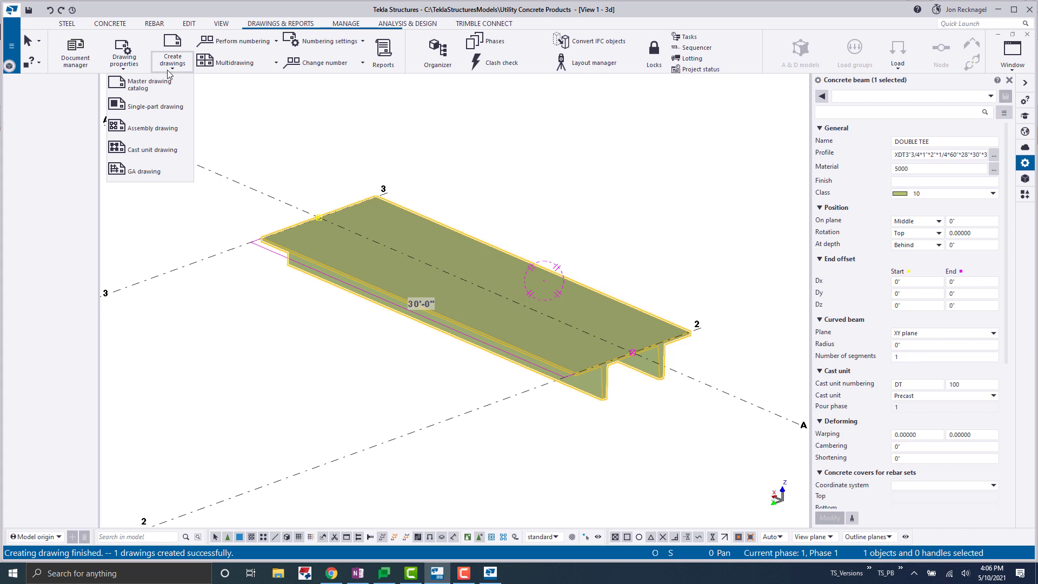
pyautogui.click(133, 67)
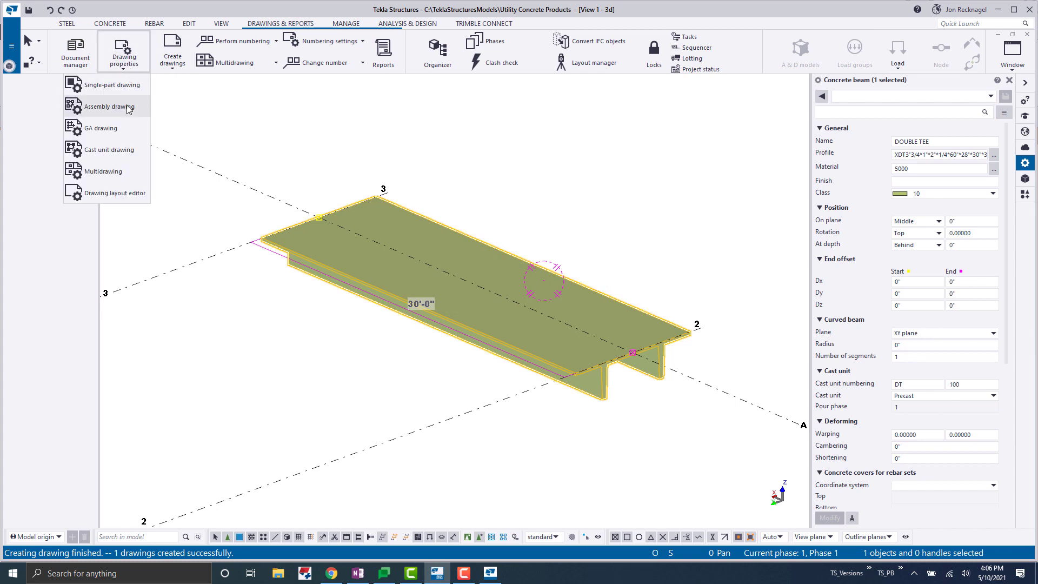
pyautogui.click(119, 157)
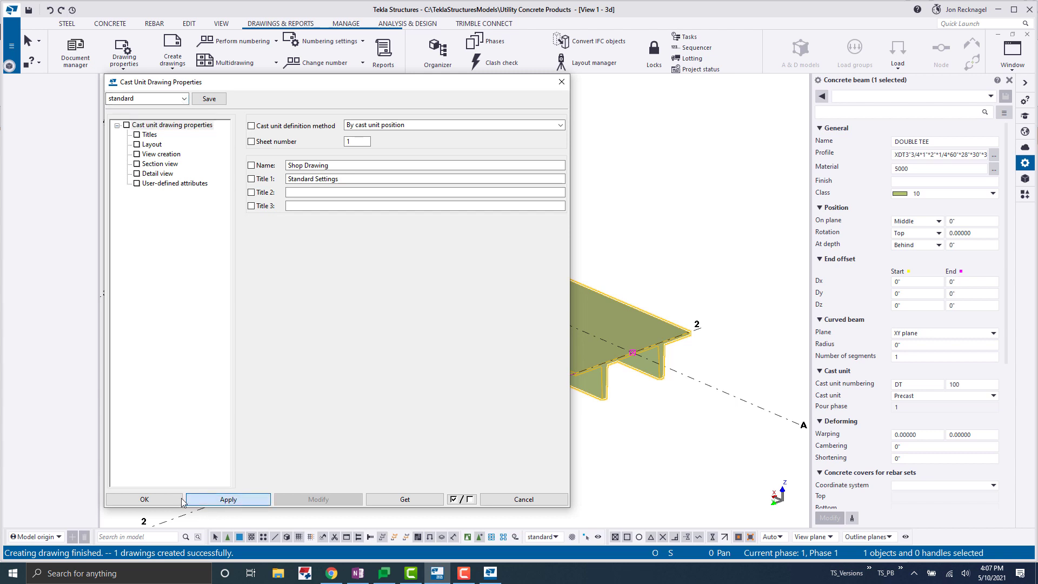
pyautogui.click(151, 499)
# Step: Create a Cast Unit Drawing of the DOUBLE TEE beam
pyautogui.rightClick(603, 295)
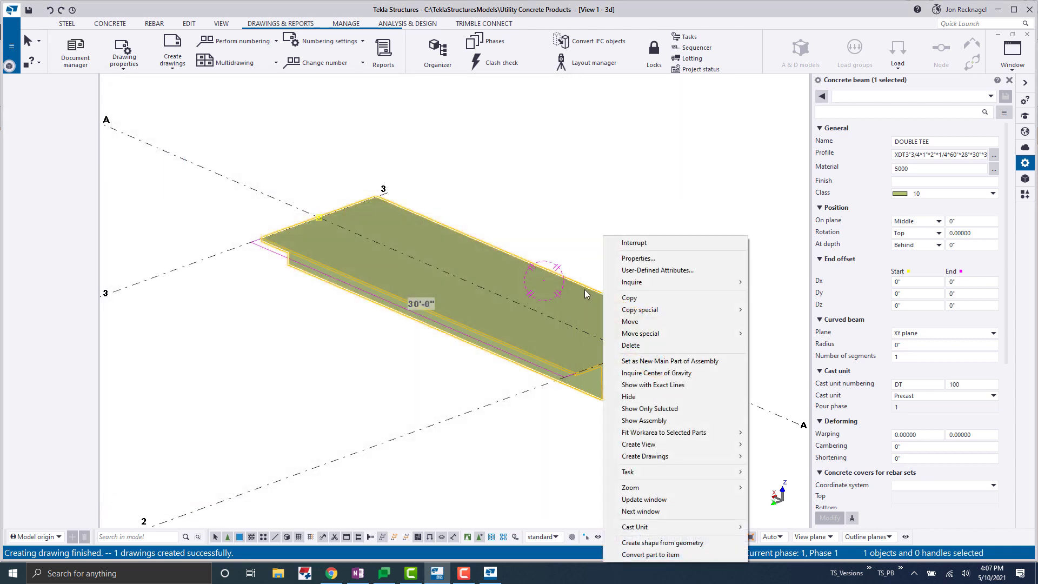
pyautogui.moveTo(648, 460)
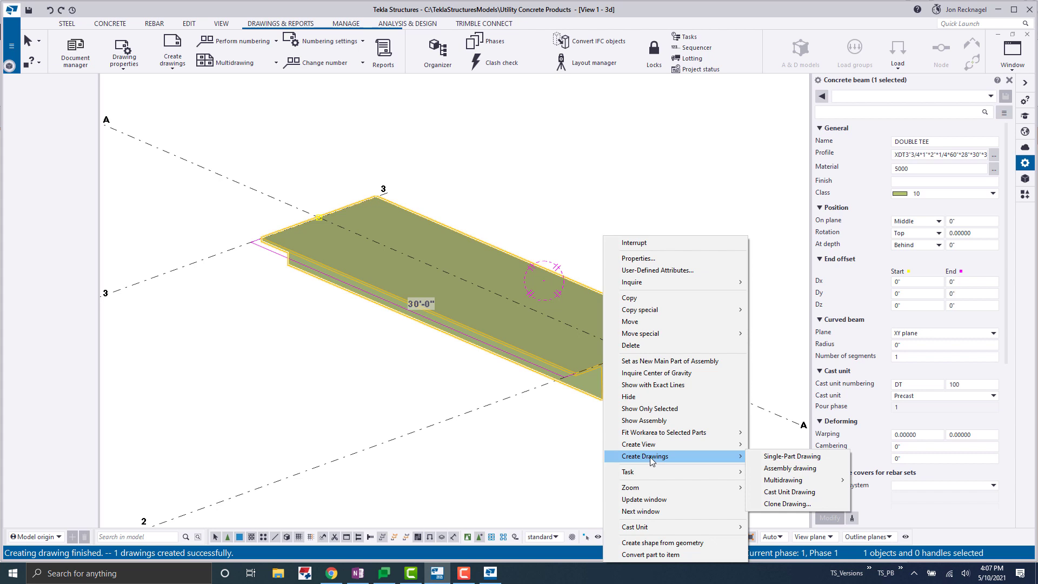
pyautogui.click(790, 491)
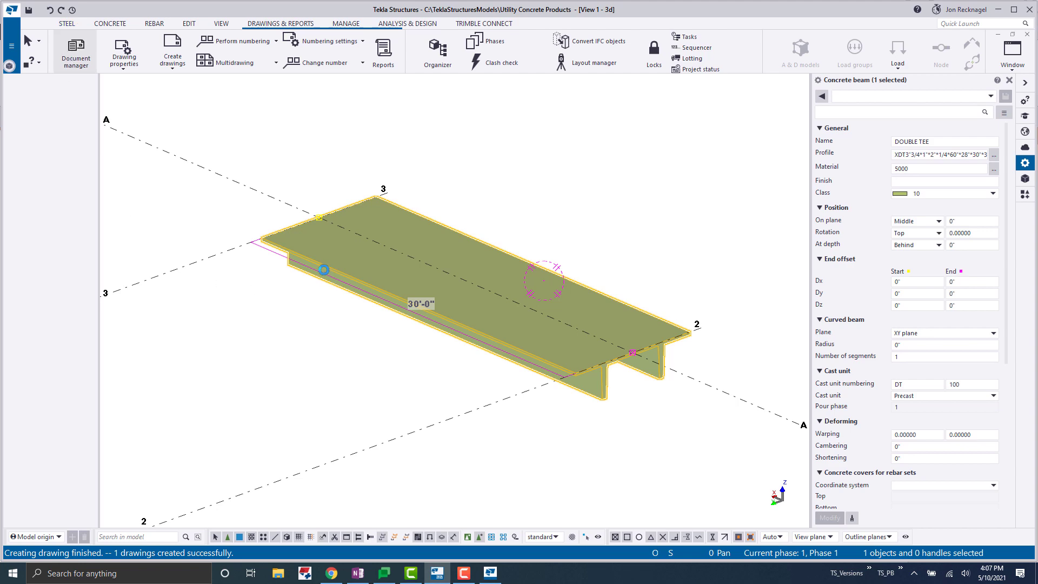
# Step: Open the Shop Drawing [DT100 - 1] from the Document manager
pyautogui.click(79, 67)
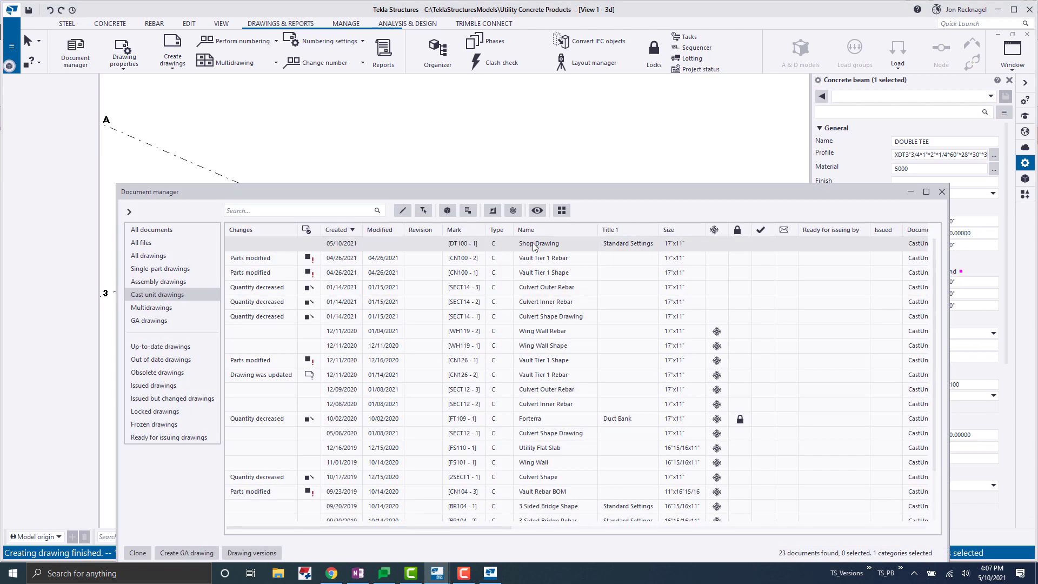
pyautogui.doubleClick(533, 245)
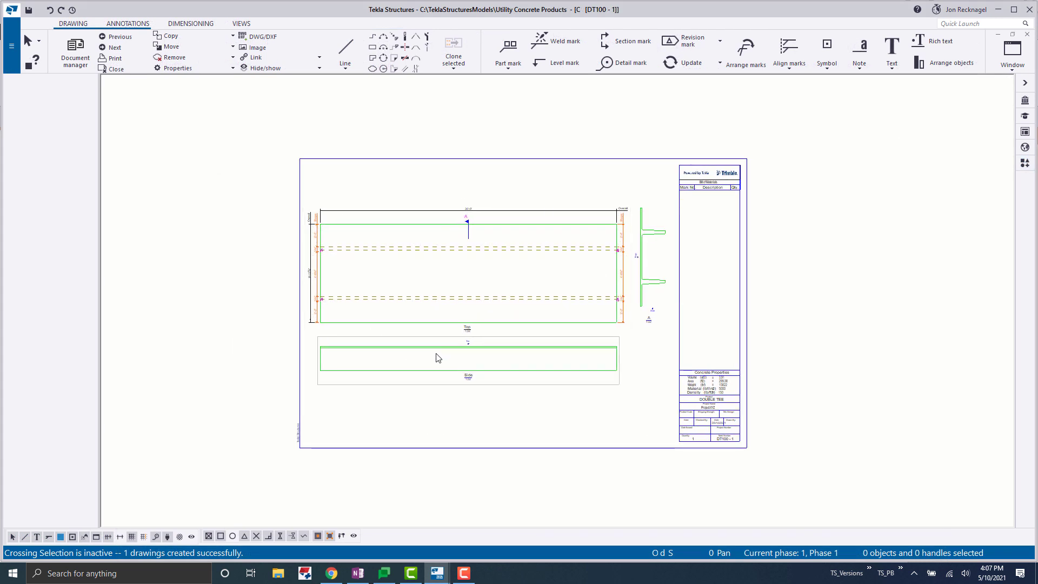
pyautogui.scroll(1, 489, 308)
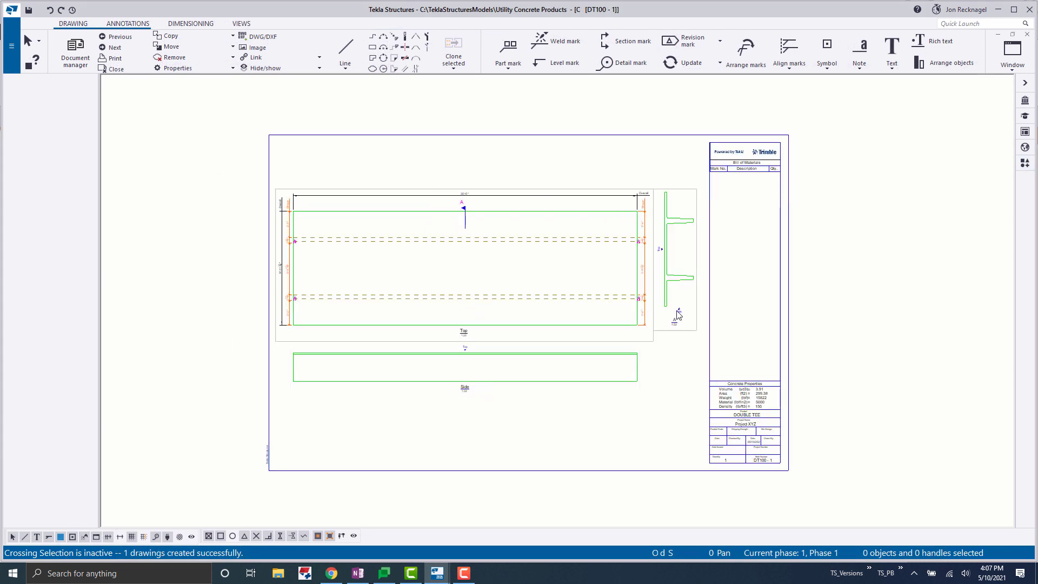
# Step: Review the drawing's Layout, Scale and View creation settings in Cast Unit Drawing Properties
pyautogui.doubleClick(675, 389)
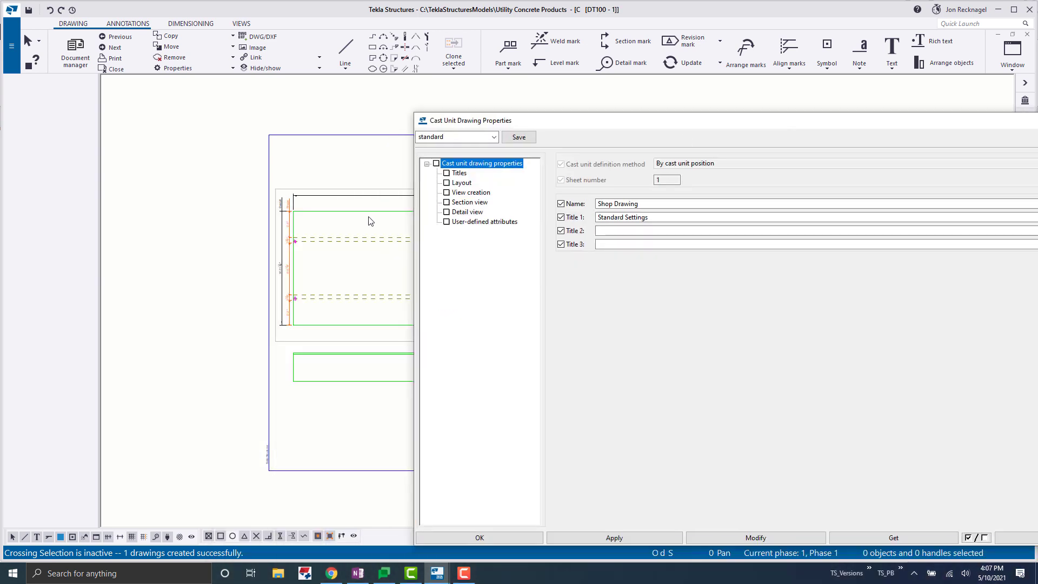
pyautogui.click(463, 183)
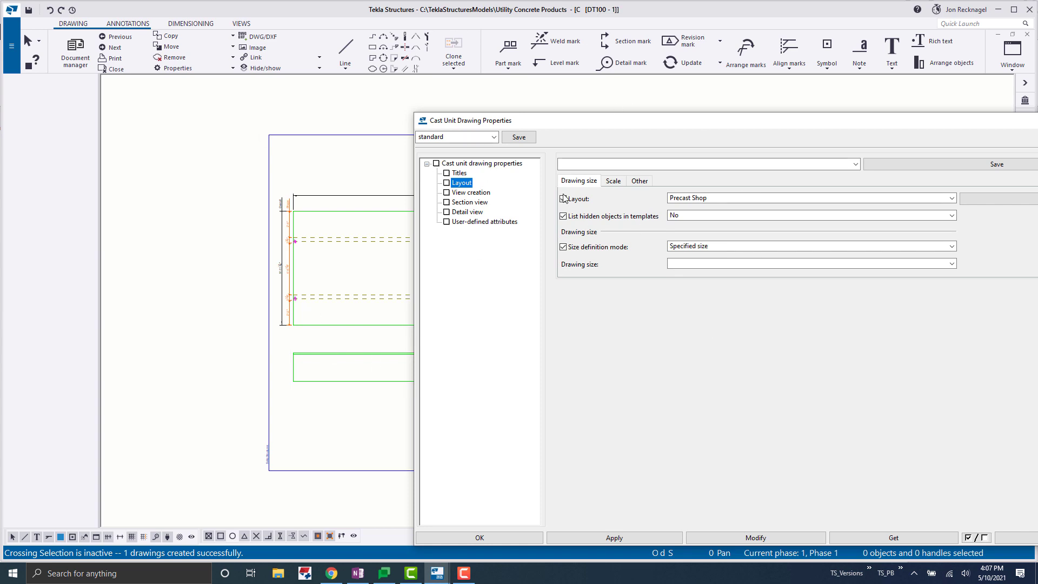
pyautogui.click(613, 182)
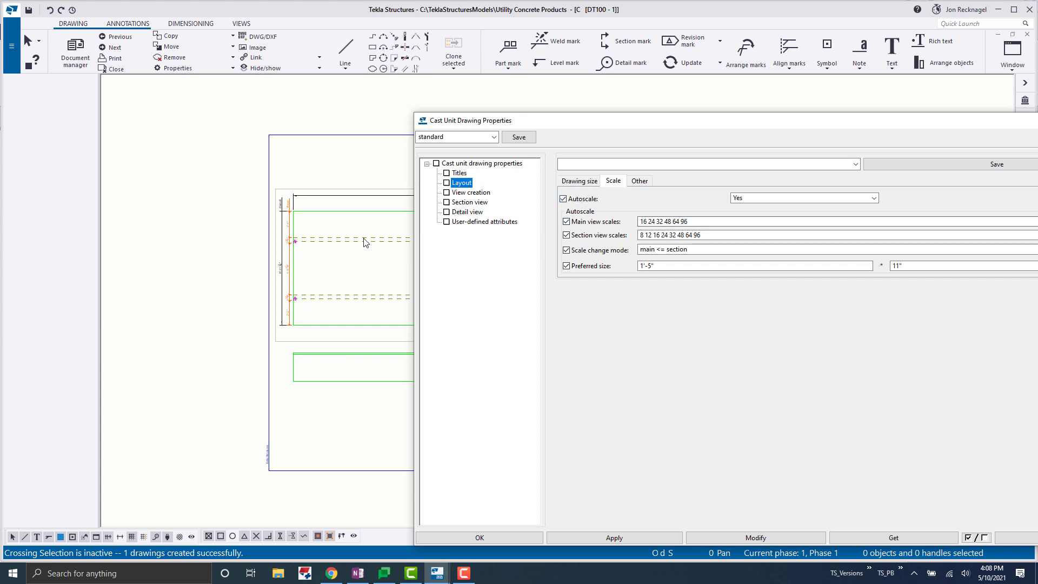
pyautogui.moveTo(307, 241); pyautogui.dragTo(175, 223, button='middle')
pyautogui.scroll(-3, 227, 219)
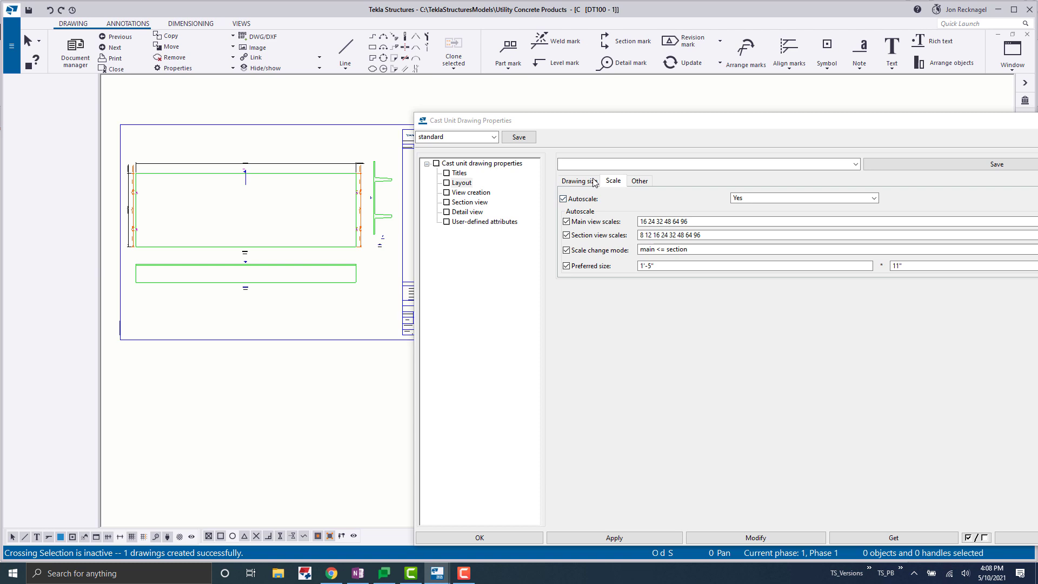
pyautogui.click(472, 194)
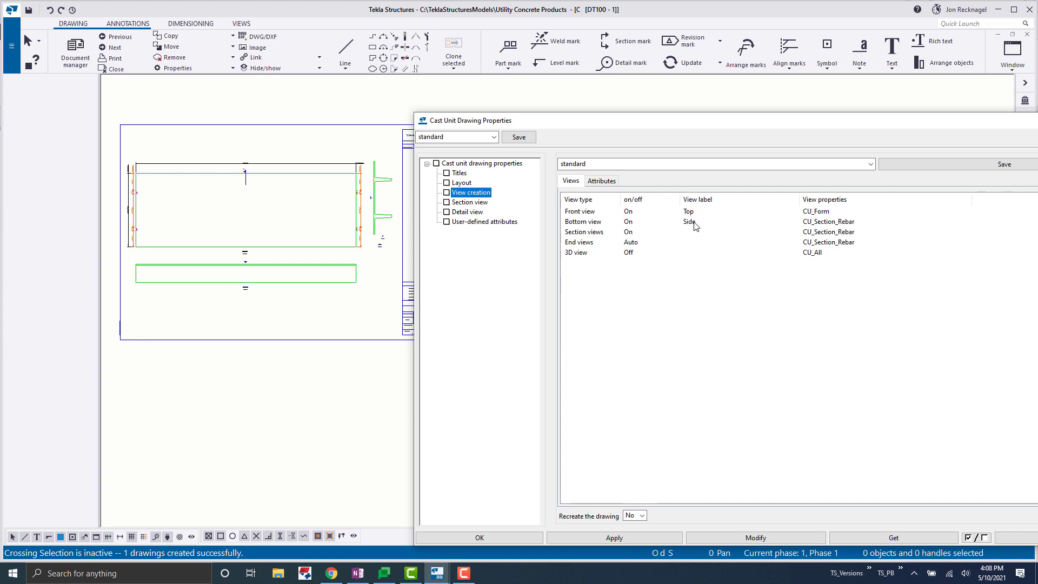
pyautogui.scroll(5, 379, 313)
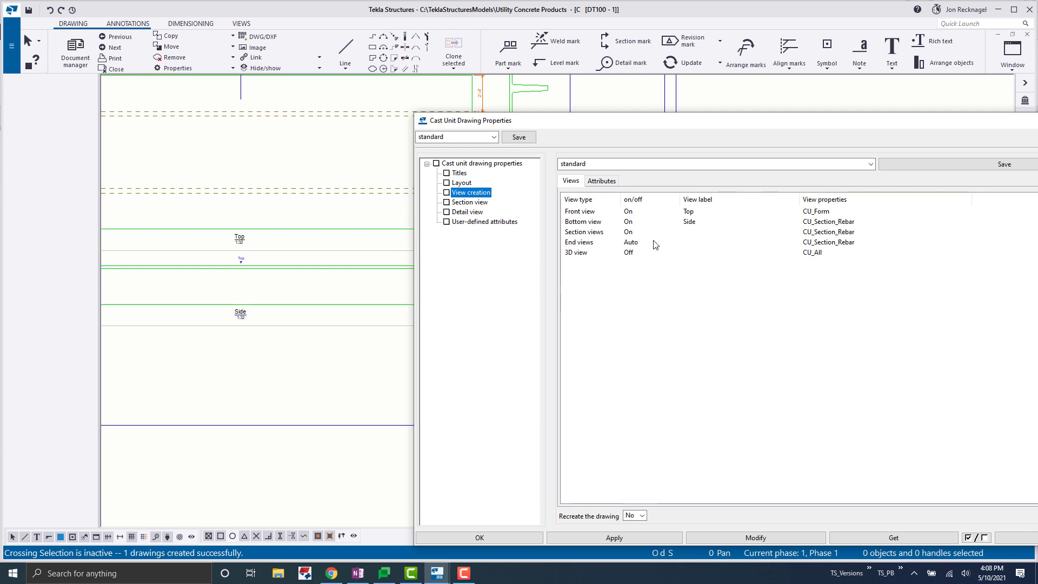
pyautogui.click(186, 290)
pyautogui.scroll(-5, 185, 290)
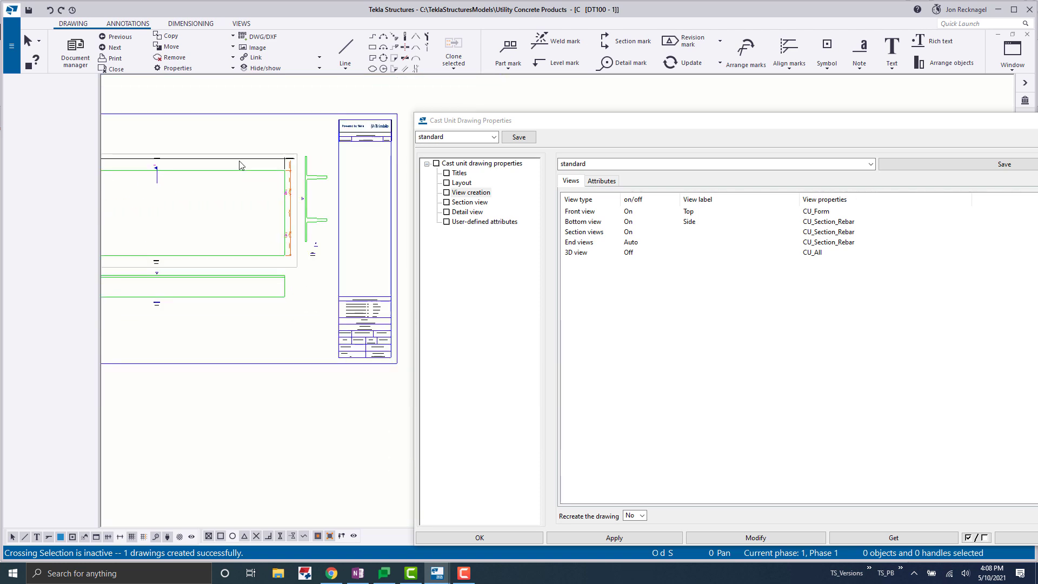
# Step: Save the Top view's CU_Form view properties under the new name 'take 5 example'
pyautogui.doubleClick(286, 145)
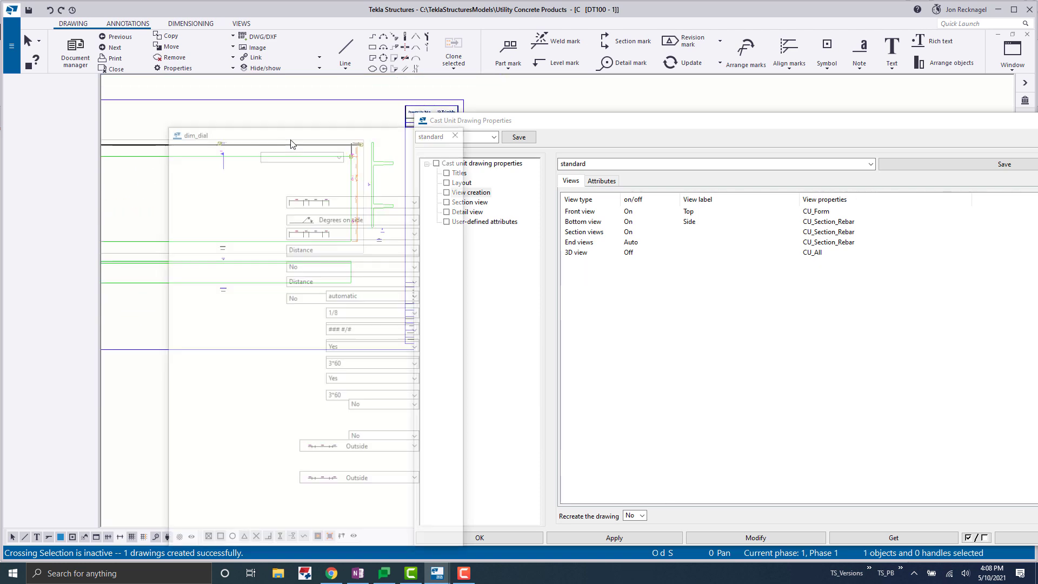
pyautogui.press('Escape')
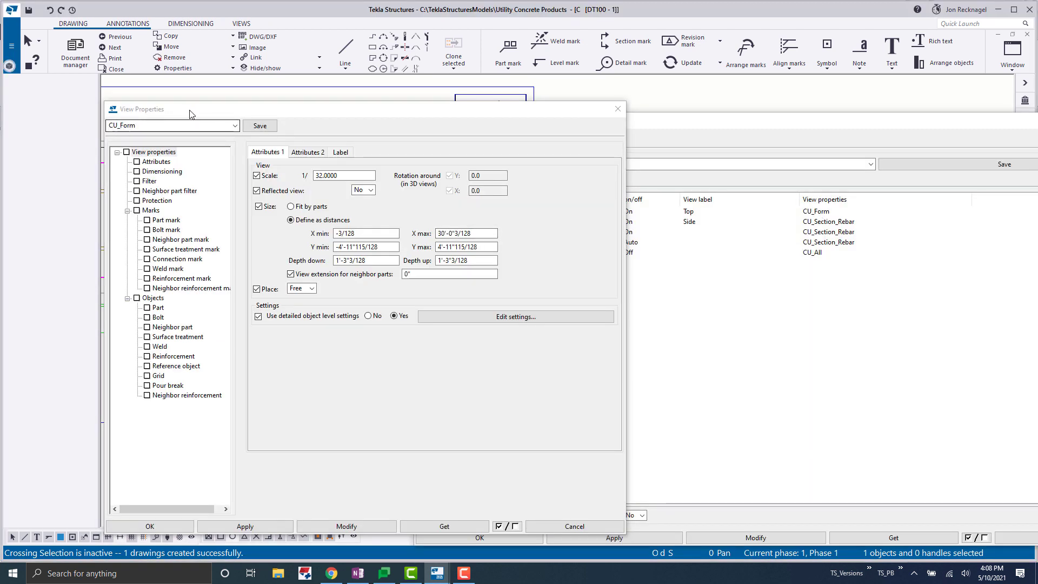
pyautogui.moveTo(204, 103); pyautogui.dragTo(467, 83)
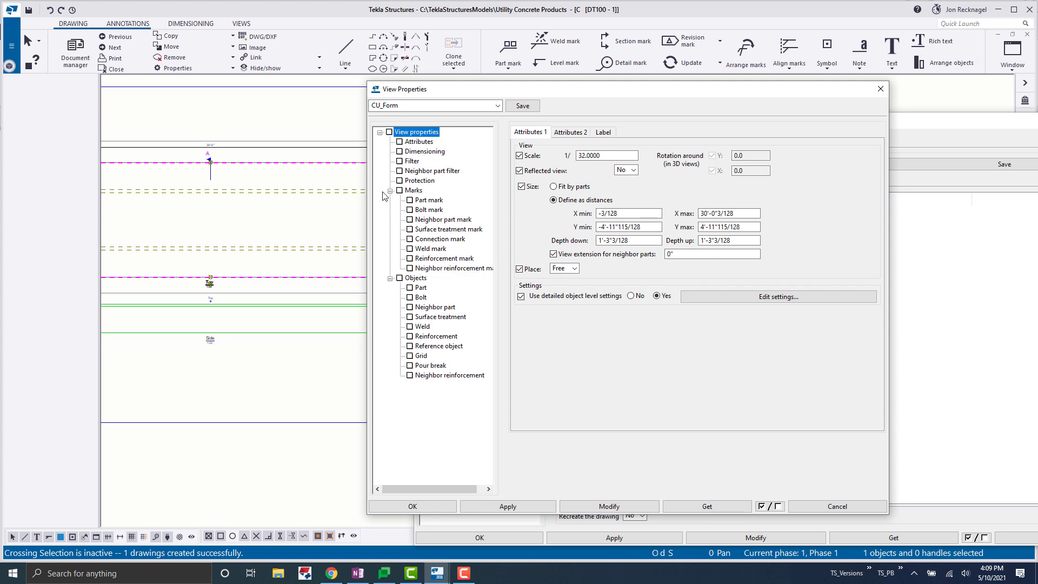
pyautogui.click(412, 110)
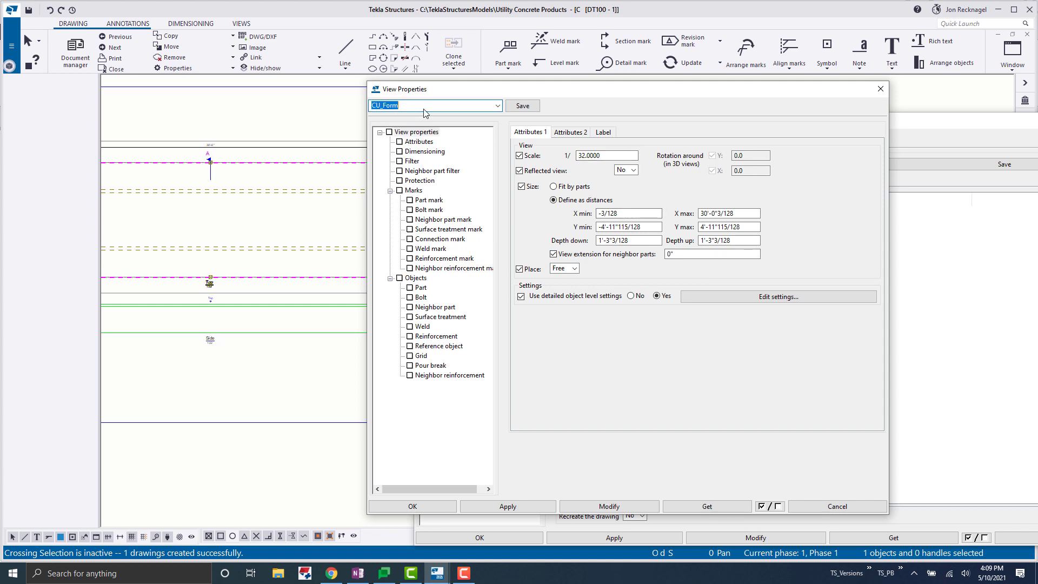
pyautogui.write('take 5 example')
pyautogui.click(527, 108)
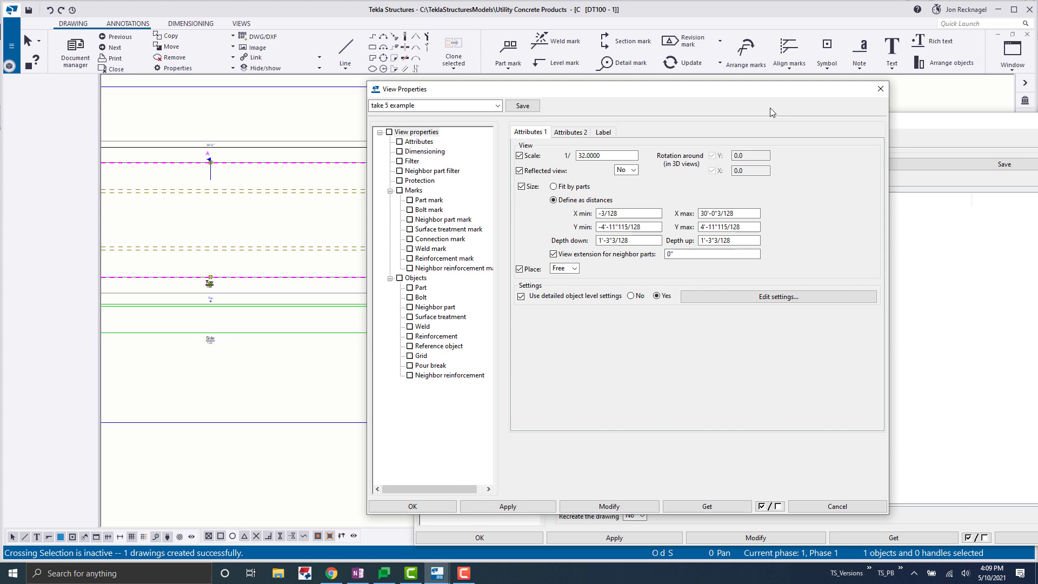
pyautogui.click(881, 90)
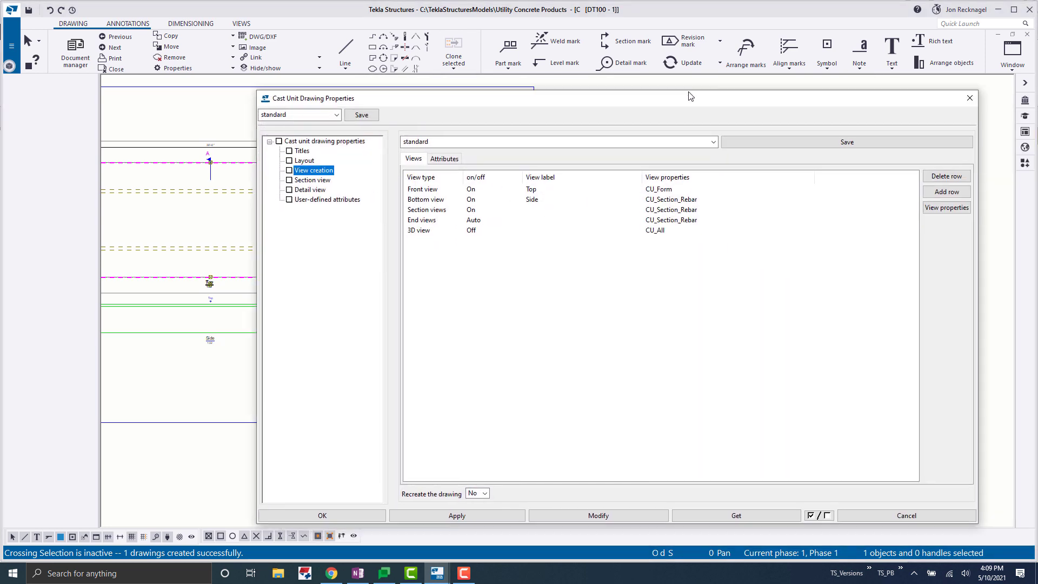
# Step: Assign the 'take 5 example' view properties to the front view
pyautogui.click(656, 185)
pyautogui.click(684, 185)
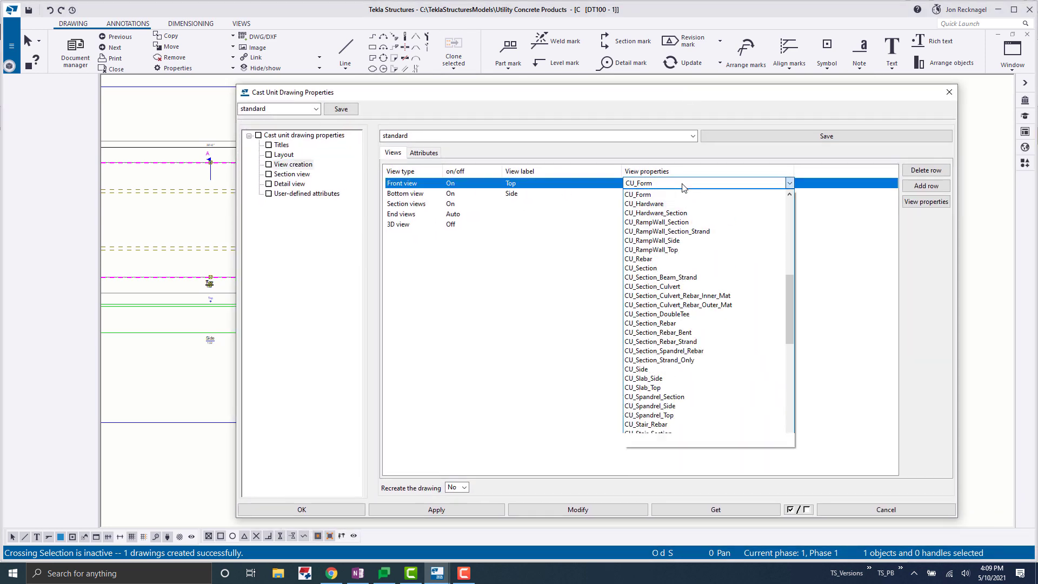
pyautogui.scroll(-12, 735, 287)
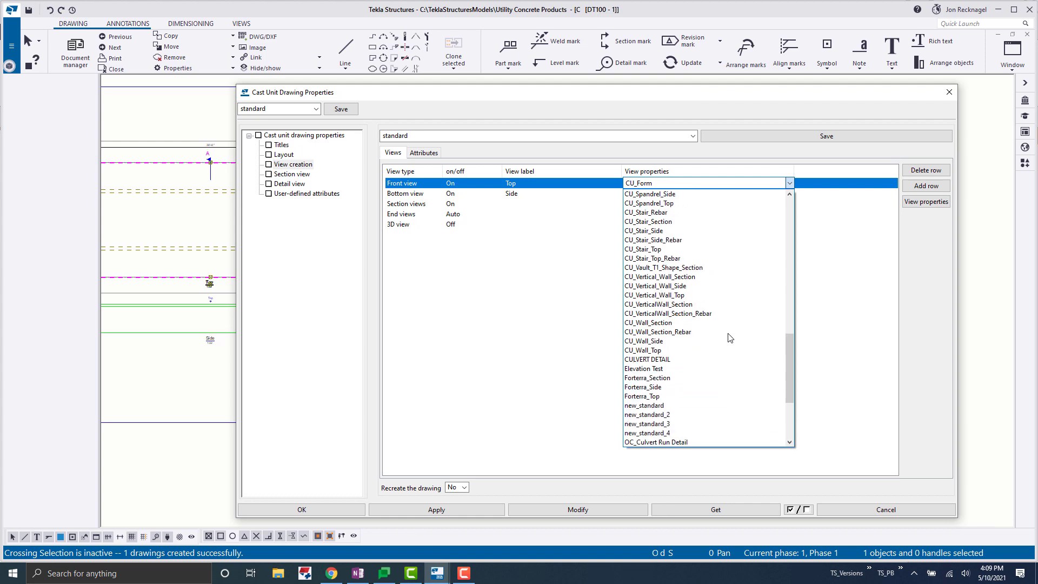
pyautogui.click(676, 360)
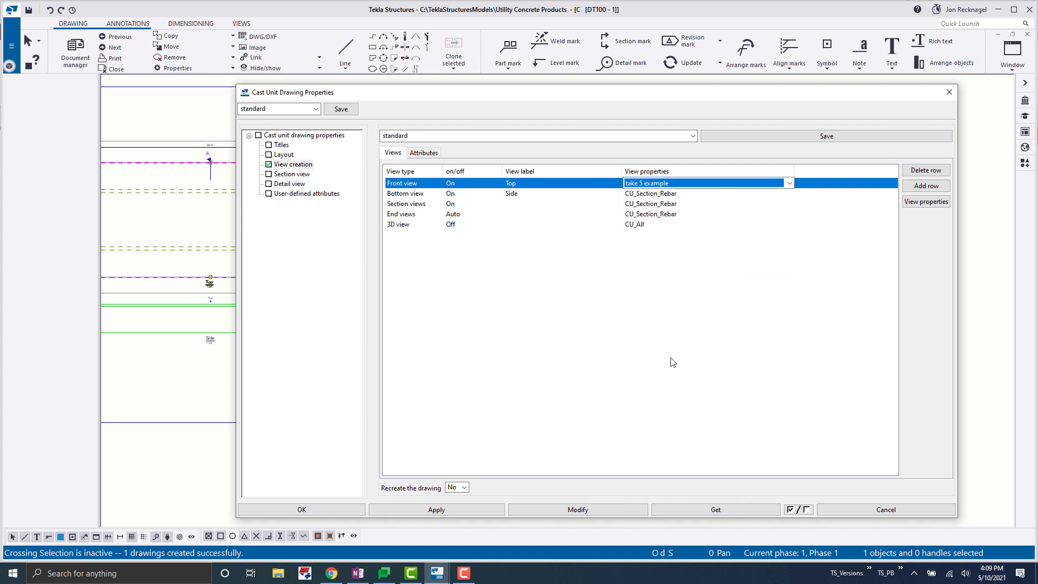
pyautogui.moveTo(677, 88); pyautogui.dragTo(794, 67)
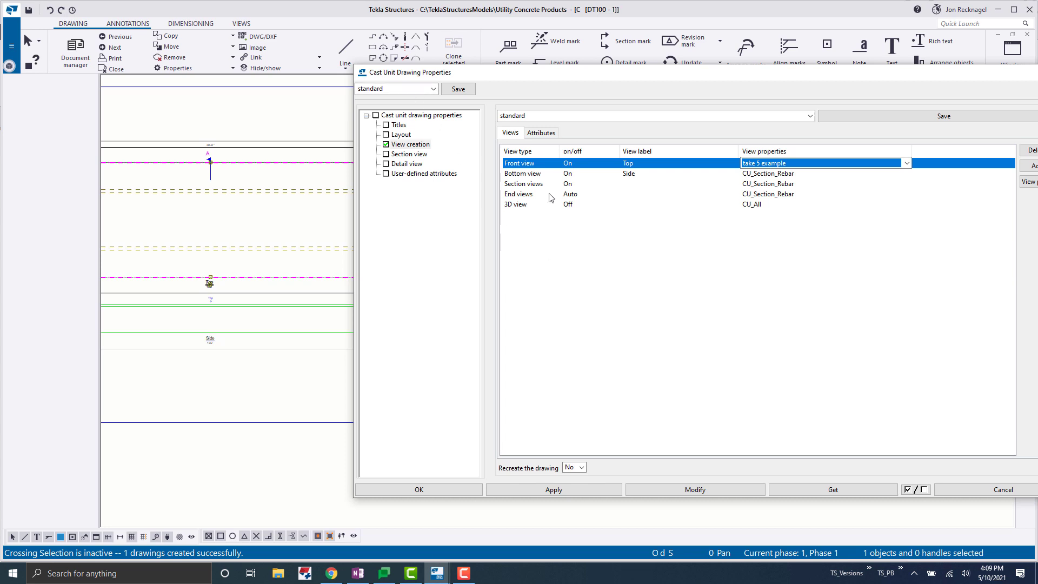
# Step: Switch the 3D view On and recreate the drawing with Modify
pyautogui.click(520, 208)
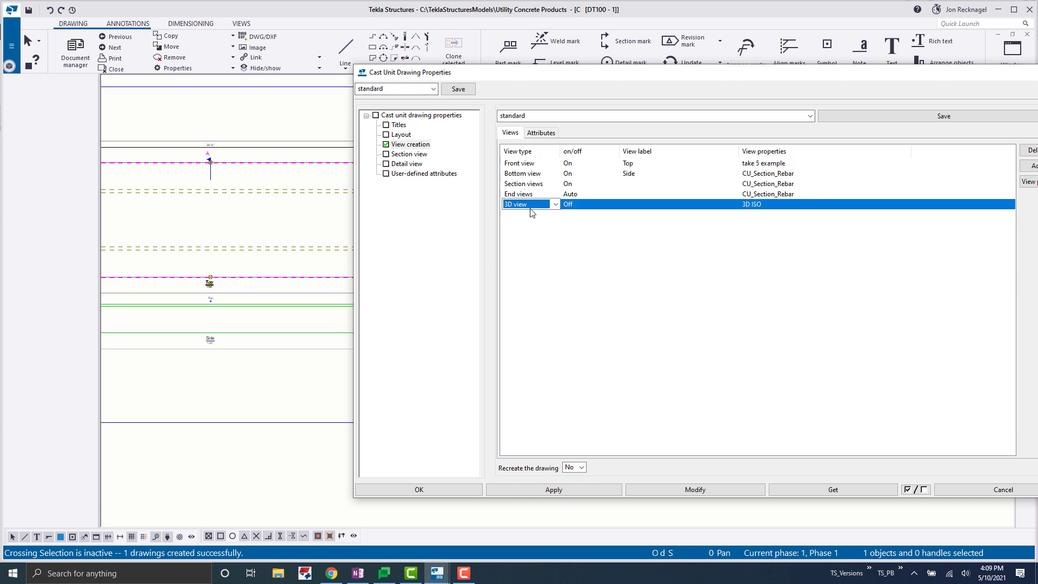
pyautogui.click(578, 208)
pyautogui.click(603, 214)
pyautogui.click(589, 205)
pyautogui.click(591, 205)
pyautogui.click(595, 221)
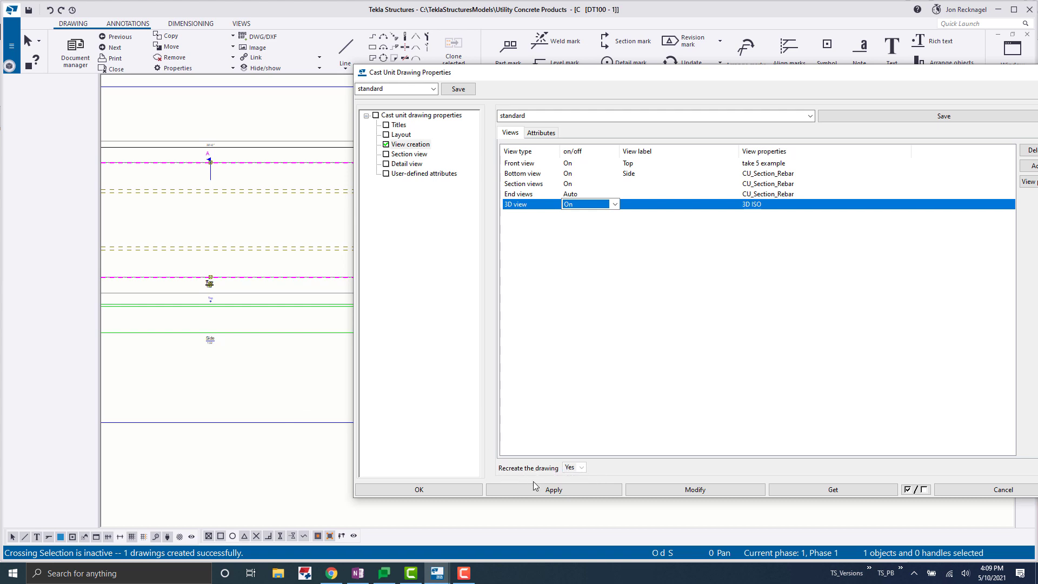
pyautogui.click(693, 492)
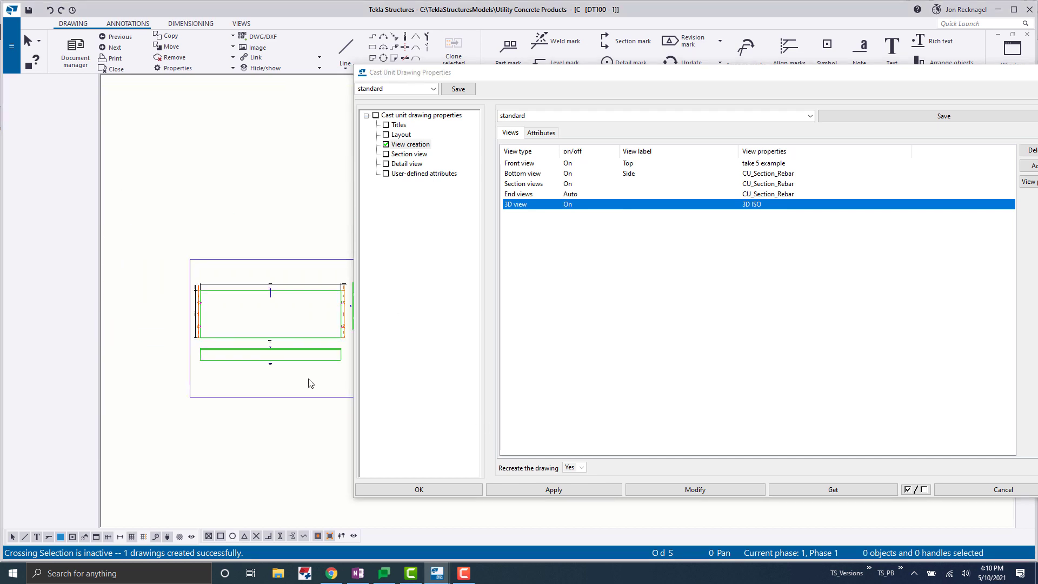
# Step: Select the 3D ISO view to show its properties: scale 1/48, rotation Y -45.0, X 30.0
pyautogui.scroll(-4, 311, 383)
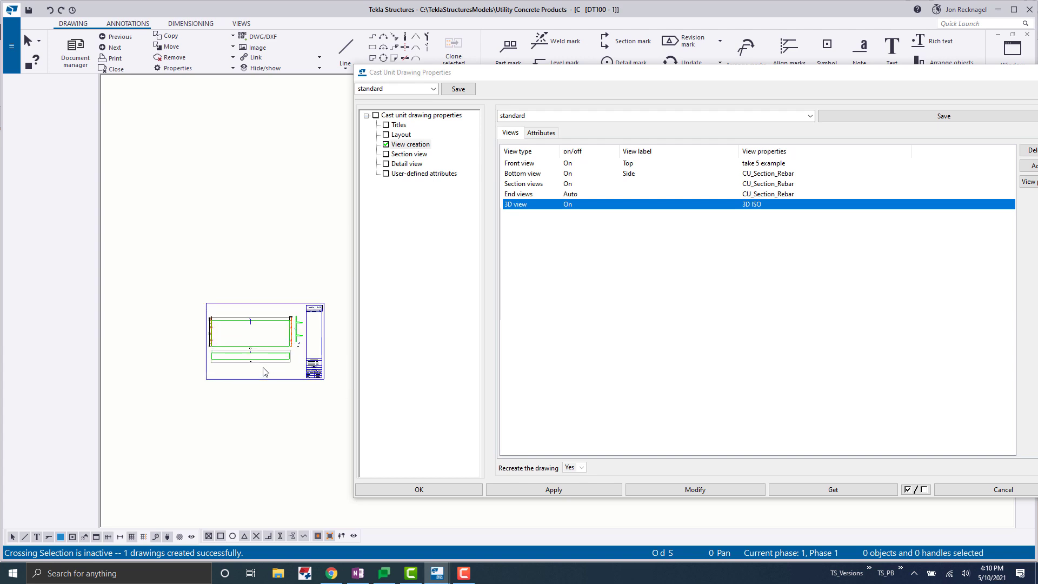
pyautogui.scroll(2, 264, 372)
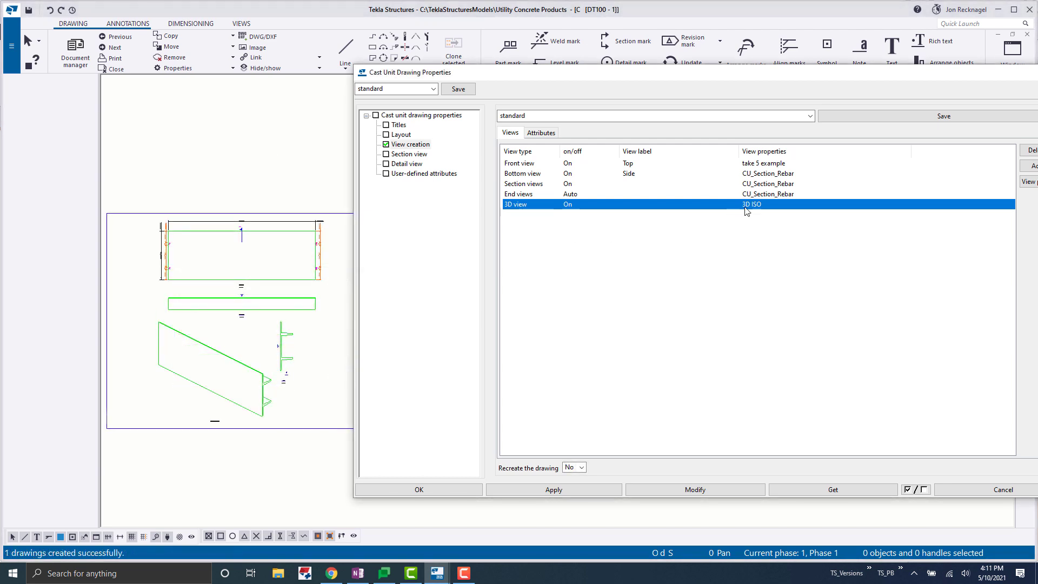
pyautogui.click(255, 316)
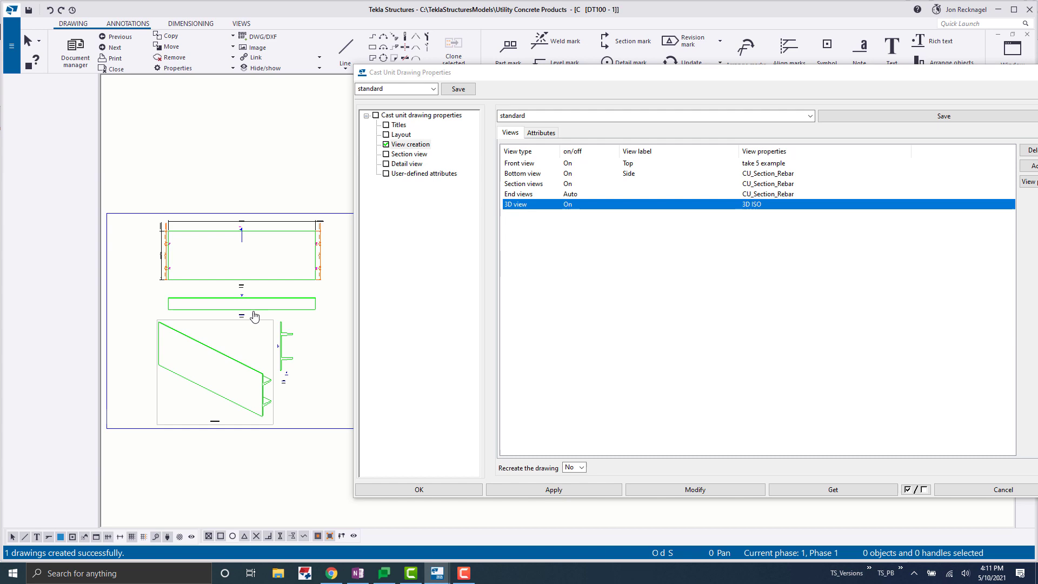
pyautogui.click(287, 365)
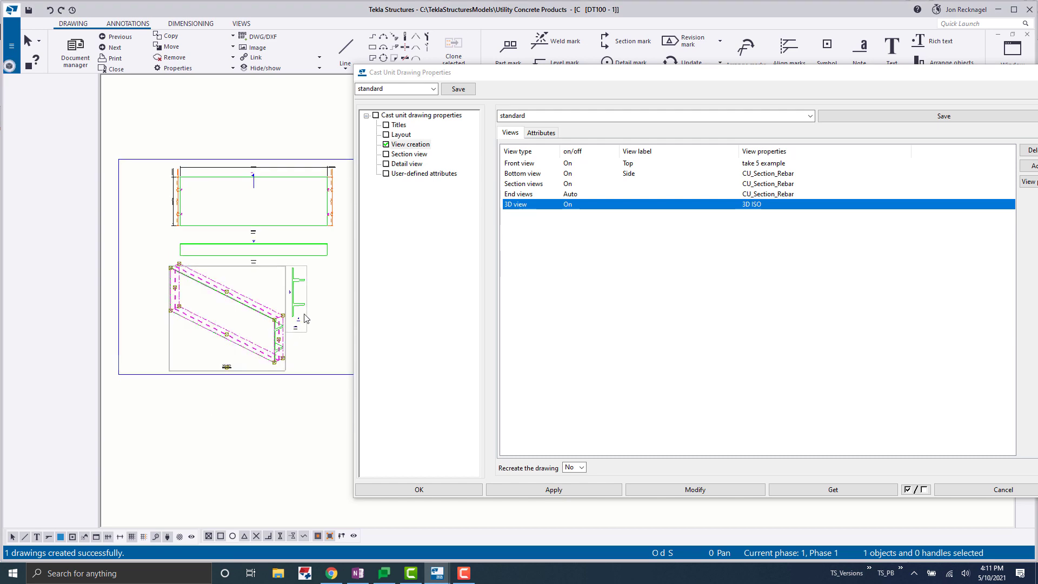
pyautogui.scroll(-1, 305, 308)
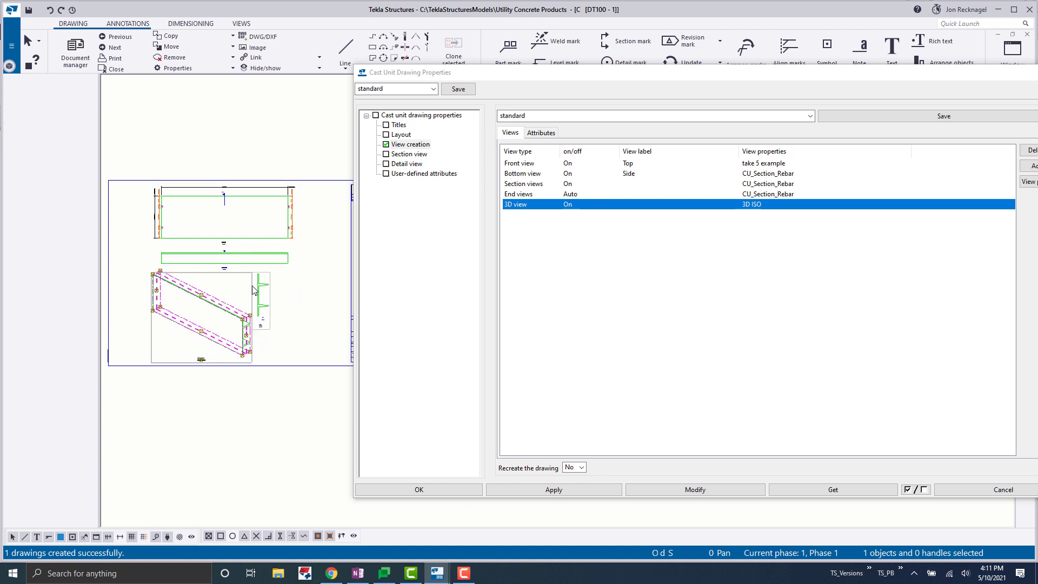
pyautogui.scroll(-1, 301, 274)
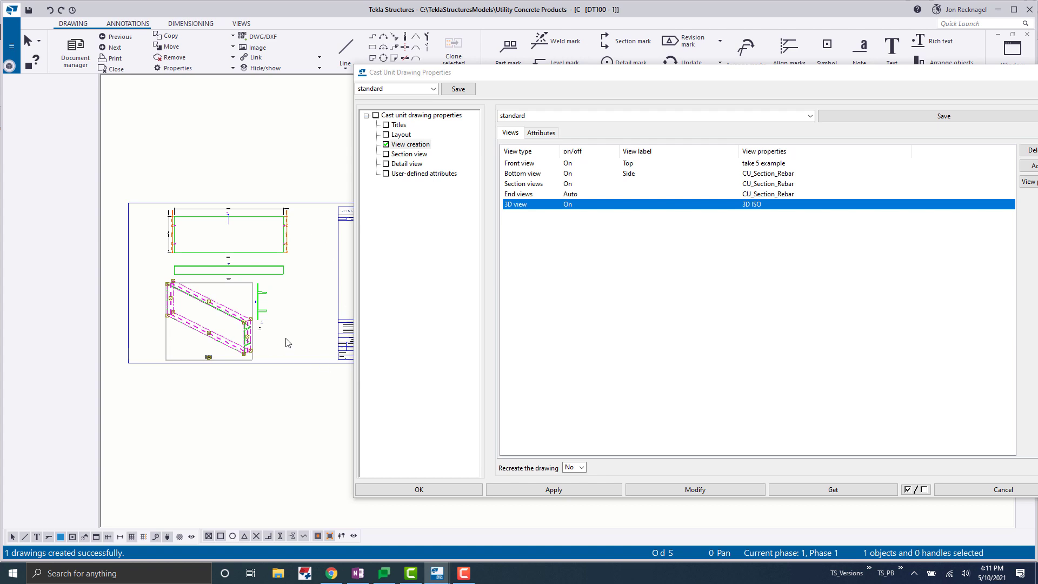
pyautogui.scroll(2, 177, 346)
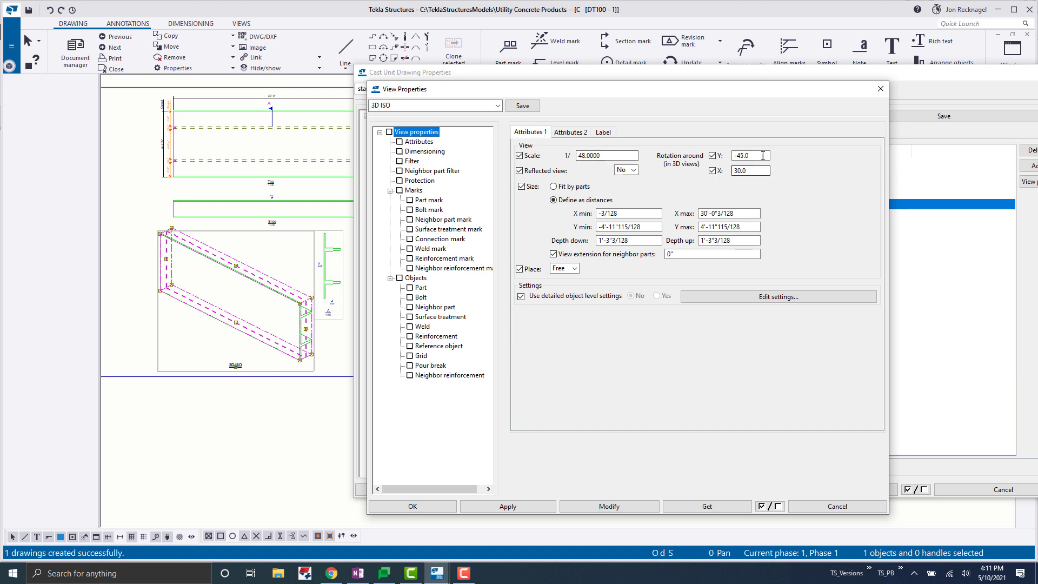
# Step: Check the 3D view's -45 and 30 rotation angles and close its View Properties
pyautogui.moveTo(754, 156); pyautogui.dragTo(735, 172)
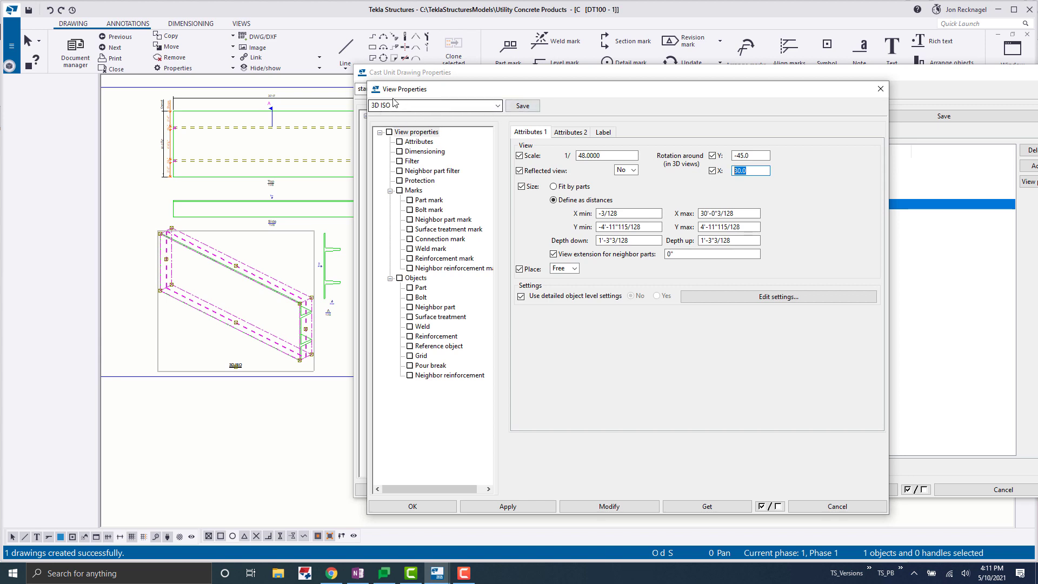
pyautogui.click(880, 89)
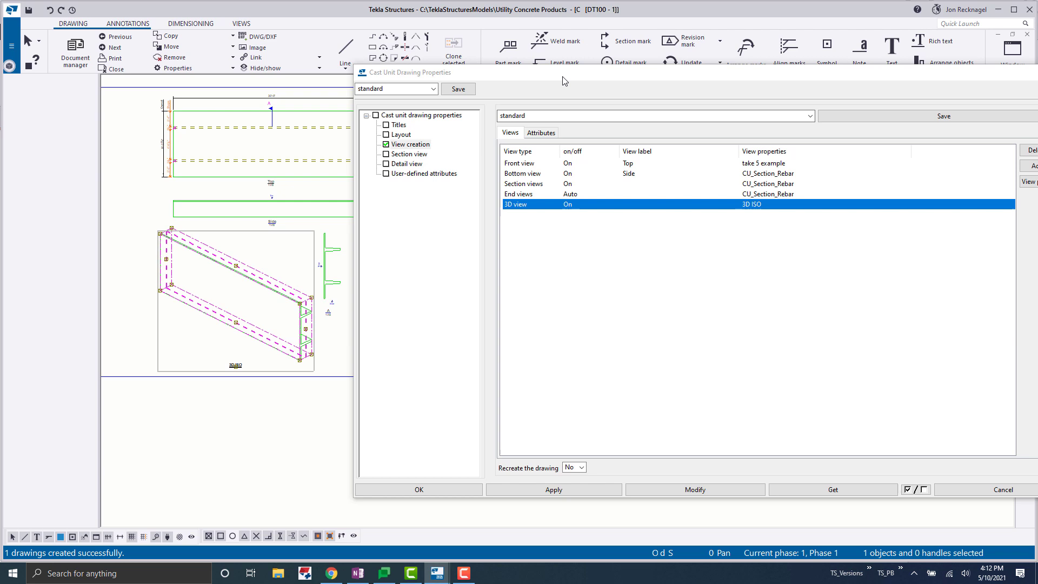
pyautogui.moveTo(530, 72)
pyautogui.mouseDown()
pyautogui.moveTo(521, 60)
pyautogui.moveTo(589, 60)
pyautogui.mouseUp()
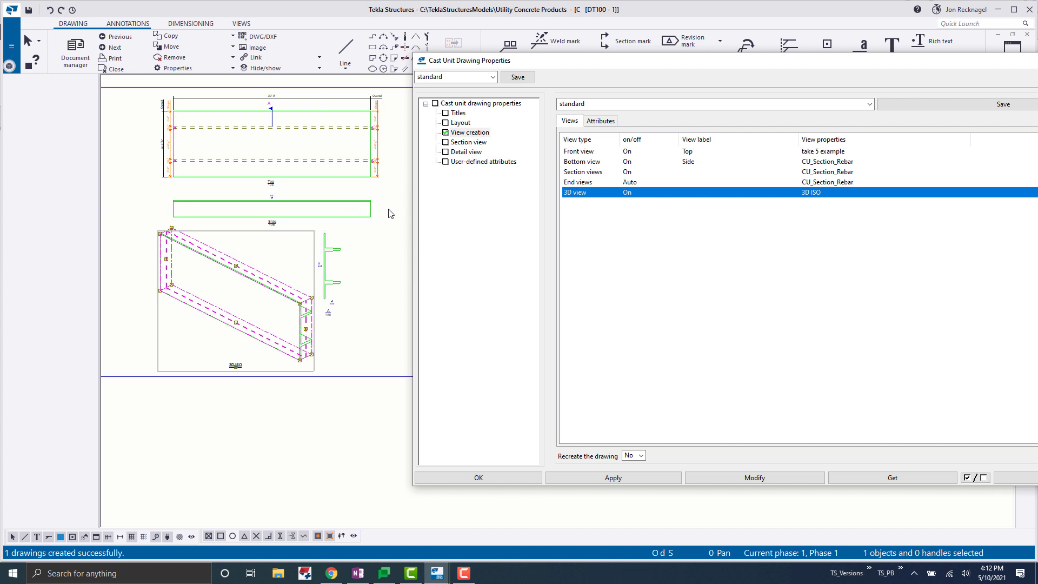
pyautogui.moveTo(557, 66)
pyautogui.mouseDown()
pyautogui.moveTo(479, 100)
pyautogui.moveTo(417, 96)
pyautogui.mouseUp()
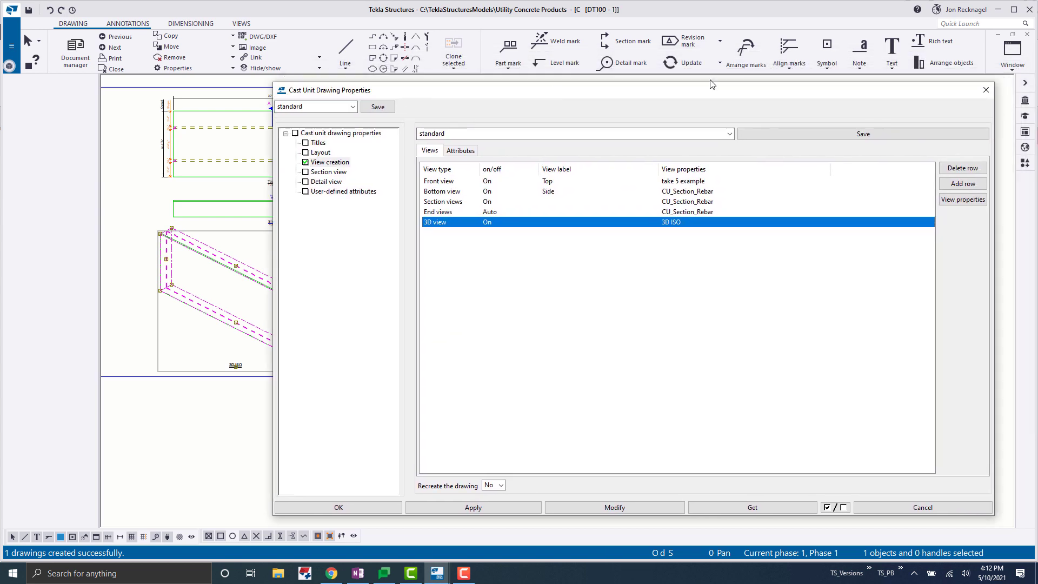
# Step: Move the 3D ISO view off the left side of the sheet
pyautogui.press('Return')
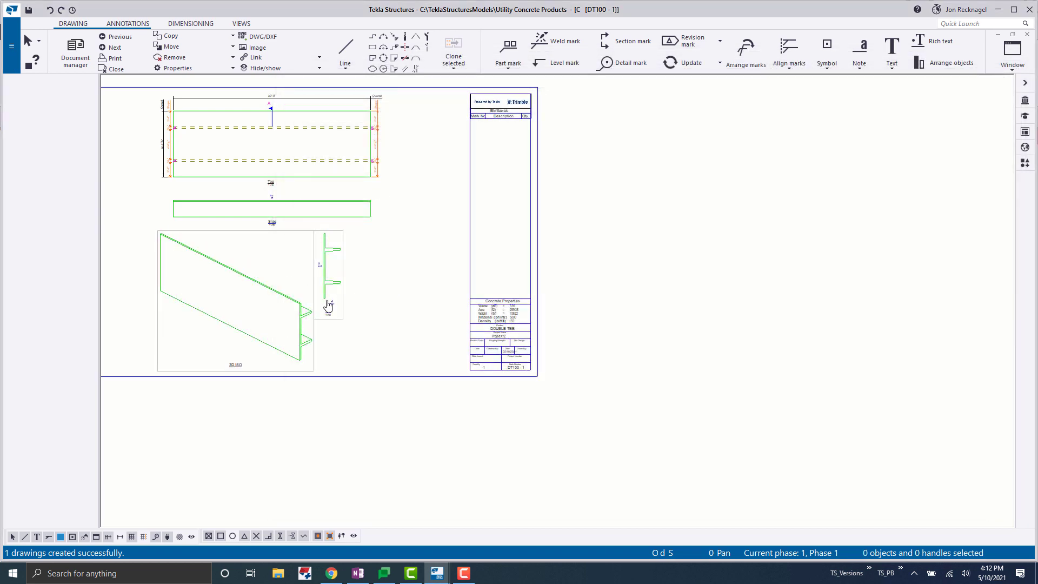
pyautogui.click(415, 387)
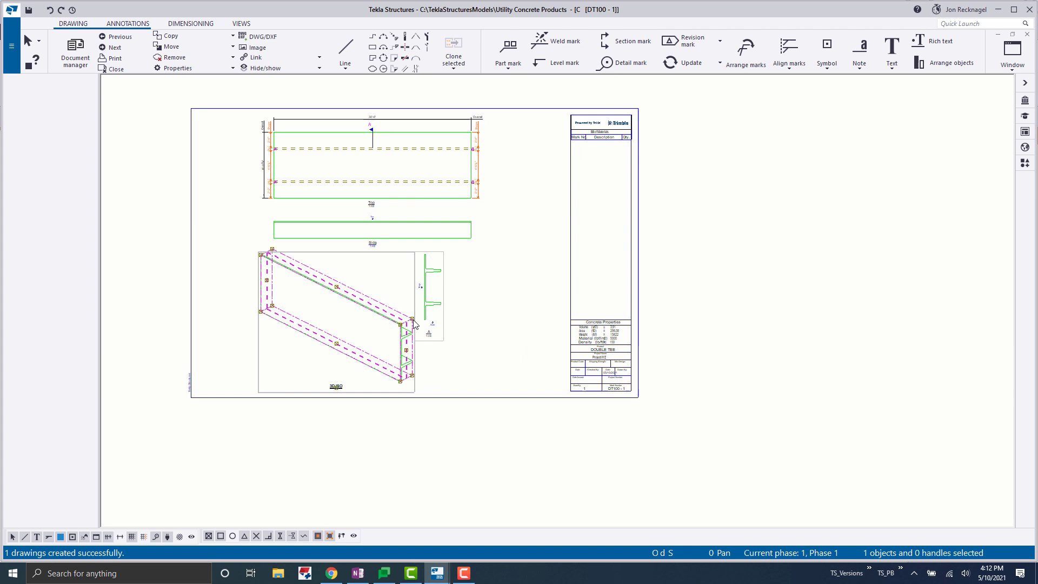
pyautogui.moveTo(383, 383); pyautogui.dragTo(153, 227)
pyautogui.scroll(2, 517, 339)
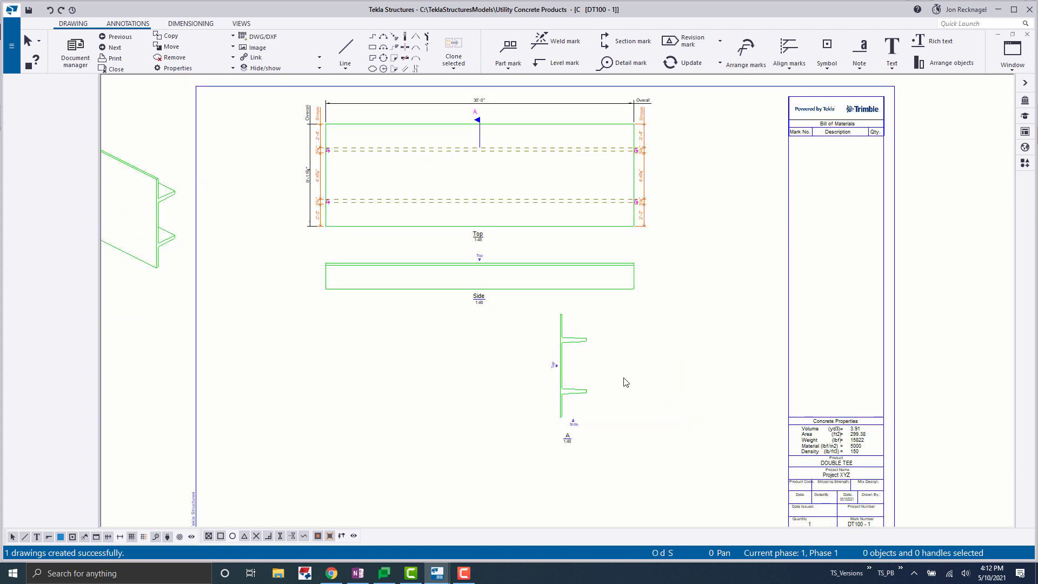
# Step: Rotate section view A by 90 degrees until it lies horizontal
pyautogui.click(590, 374)
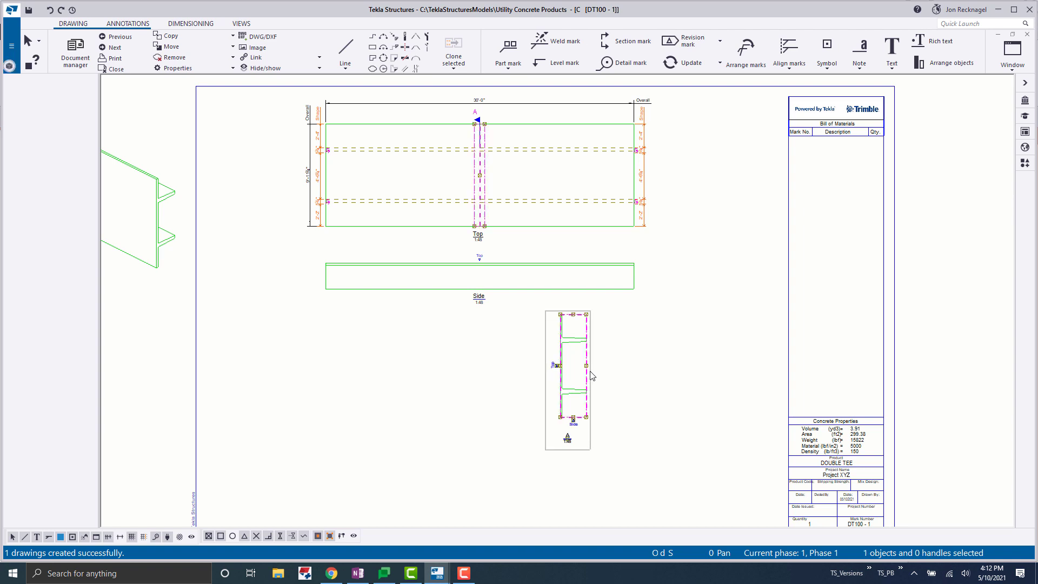
pyautogui.rightClick(591, 372)
pyautogui.click(673, 481)
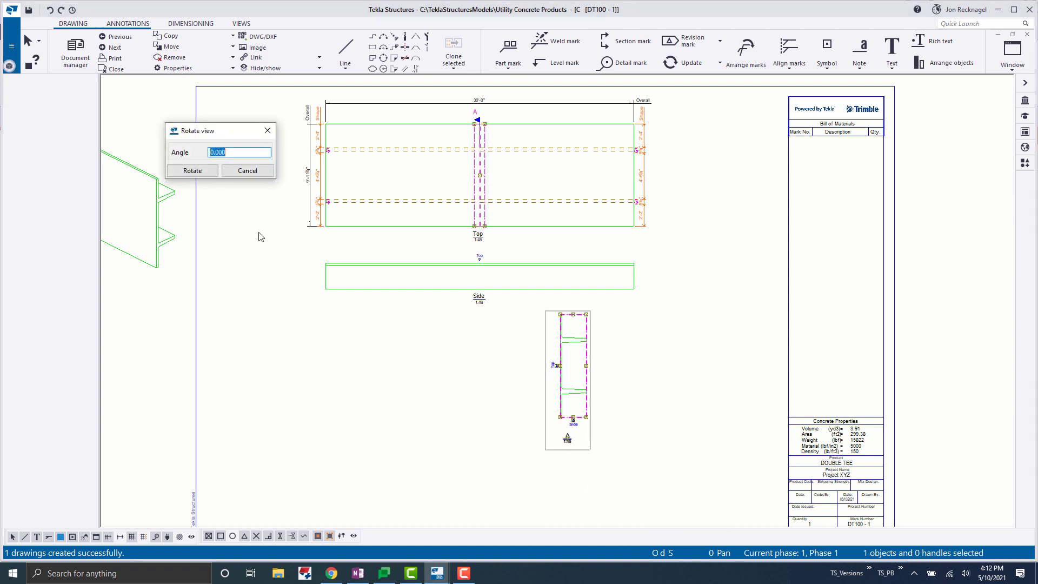
pyautogui.write('90')
pyautogui.click(190, 172)
pyautogui.click(199, 171)
pyautogui.click(199, 172)
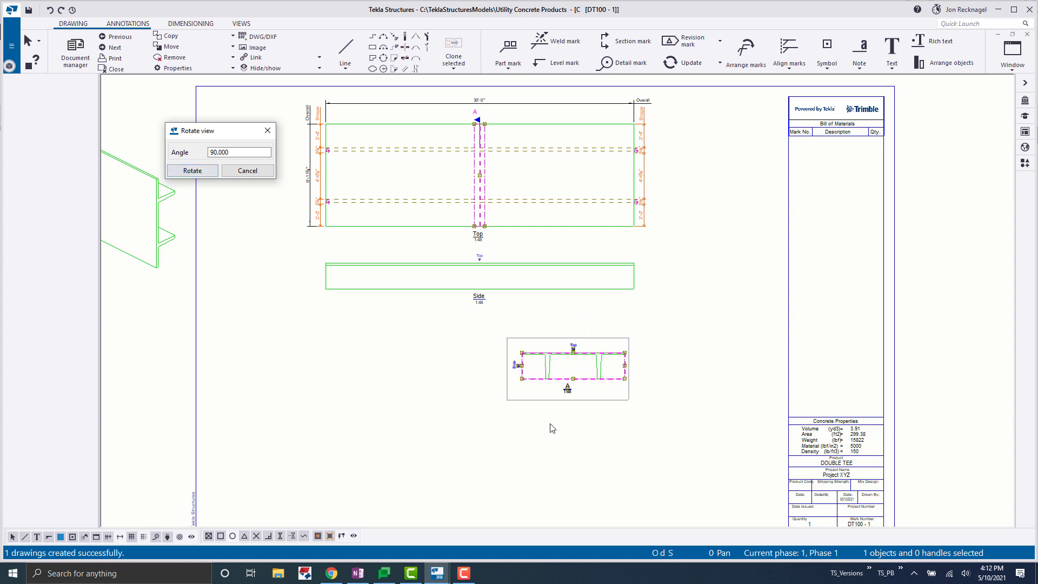
# Step: Place section view A beside the title block and fit the whole sheet
pyautogui.moveTo(605, 403)
pyautogui.mouseDown()
pyautogui.moveTo(648, 409)
pyautogui.moveTo(730, 453)
pyautogui.mouseUp()
pyautogui.moveTo(732, 457); pyautogui.dragTo(606, 325, button='middle')
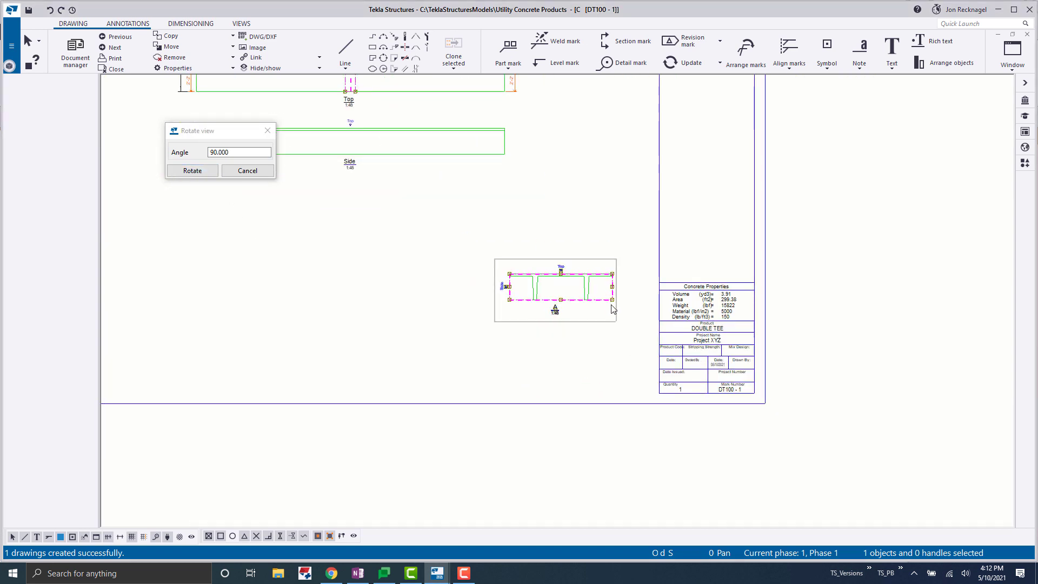
pyautogui.moveTo(605, 323); pyautogui.dragTo(644, 394)
pyautogui.press('Escape')
pyautogui.press('Home')
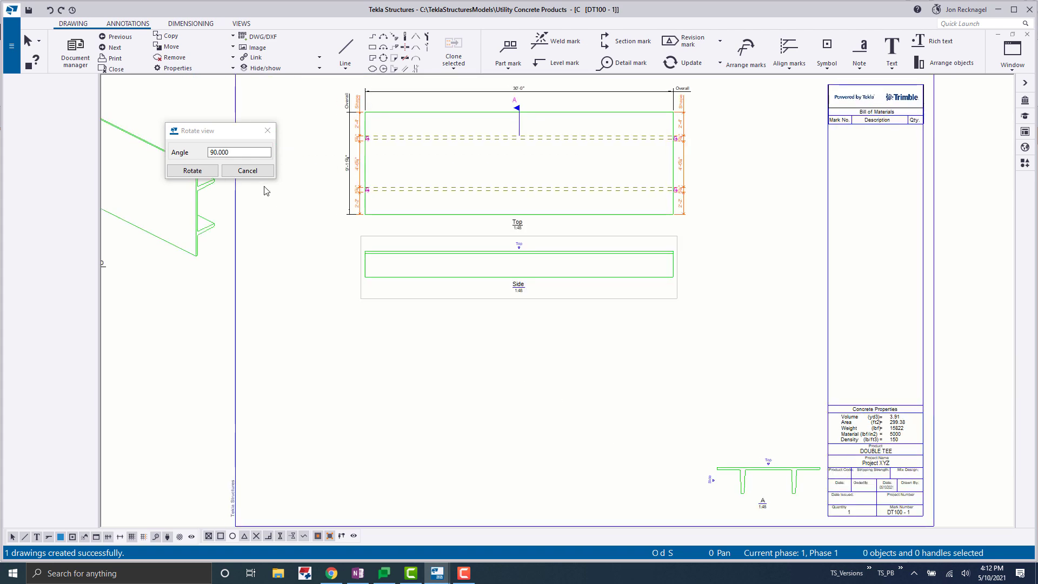
pyautogui.scroll(3, 537, 162)
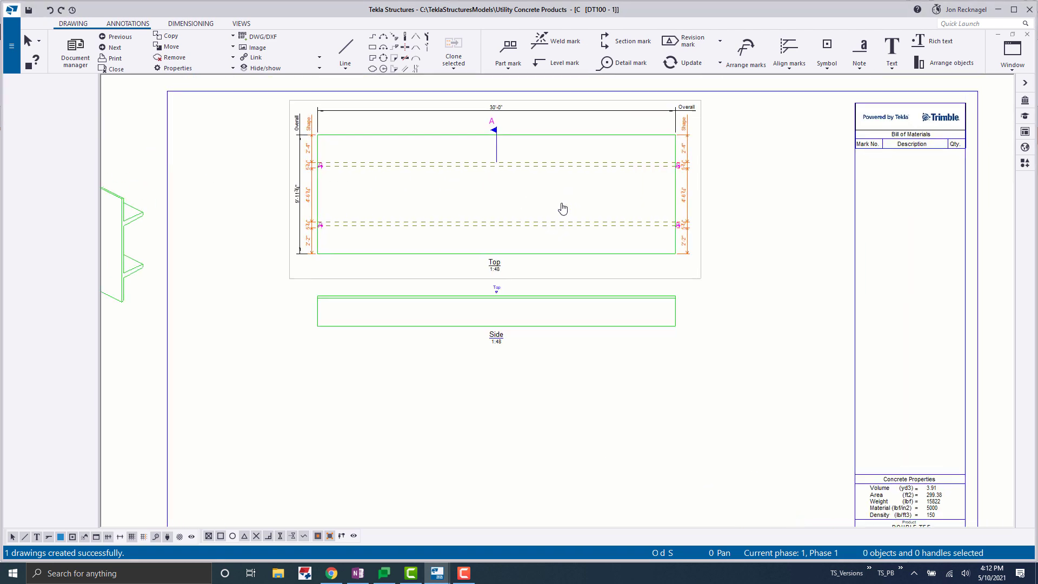
# Step: Move the Side view to the bottom-left of the sheet
pyautogui.scroll(1, 586, 355)
pyautogui.scroll(-1, 614, 301)
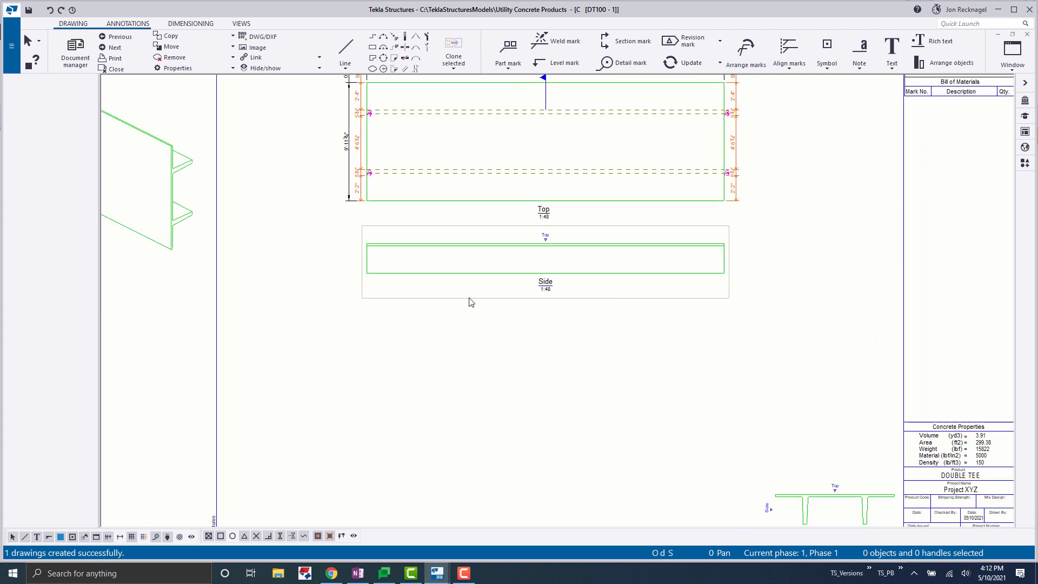
pyautogui.moveTo(472, 304); pyautogui.dragTo(384, 405)
pyautogui.moveTo(385, 405); pyautogui.dragTo(505, 278, button='middle')
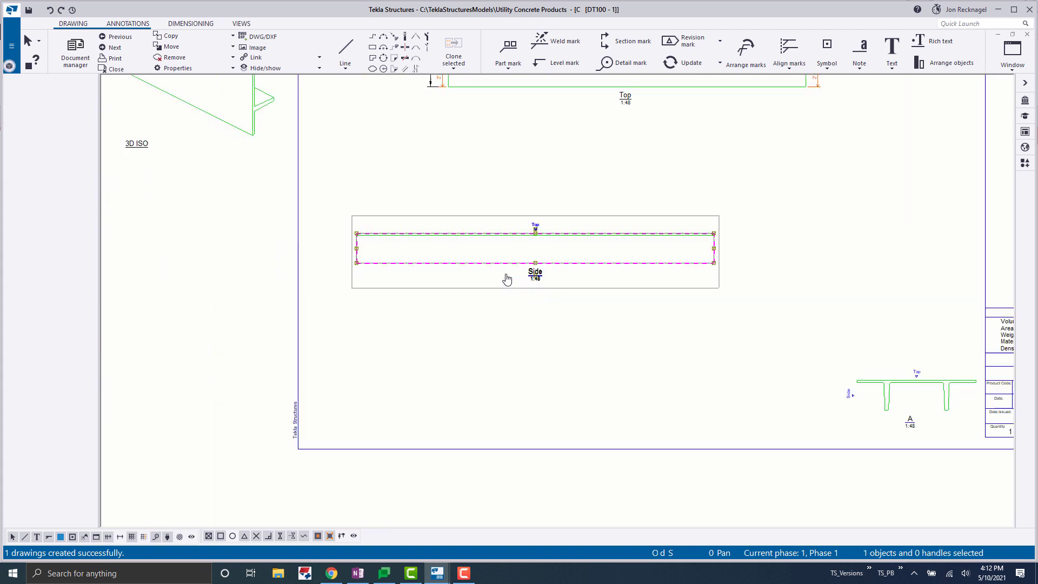
pyautogui.moveTo(482, 281)
pyautogui.mouseDown()
pyautogui.moveTo(484, 361)
pyautogui.moveTo(457, 416)
pyautogui.mouseUp()
# Step: Cancel moving the Top view and bring the 3D ISO view onto the sheet beside Top
pyautogui.scroll(-2, 491, 257)
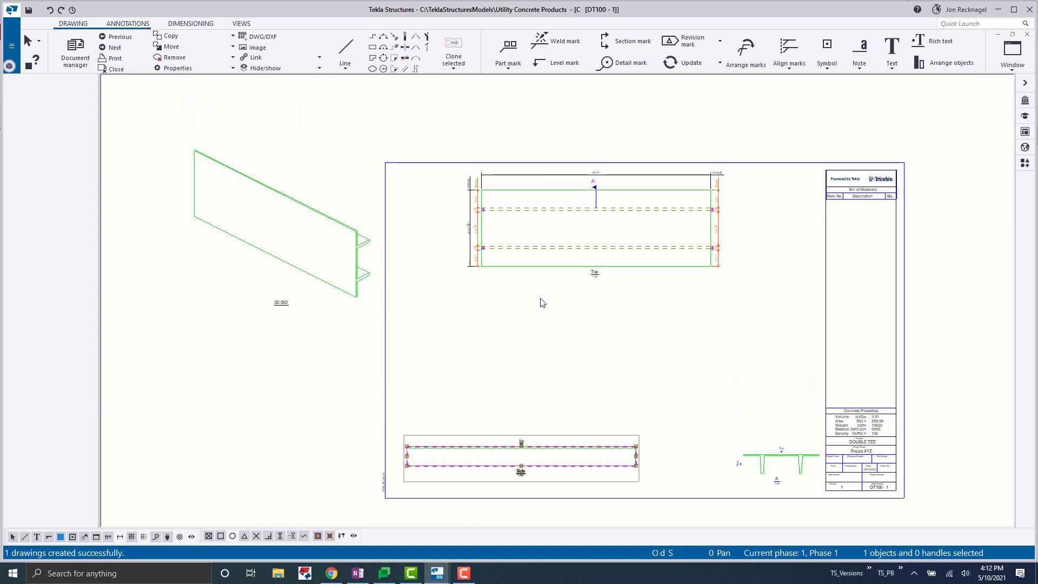
pyautogui.moveTo(562, 284); pyautogui.dragTo(491, 323)
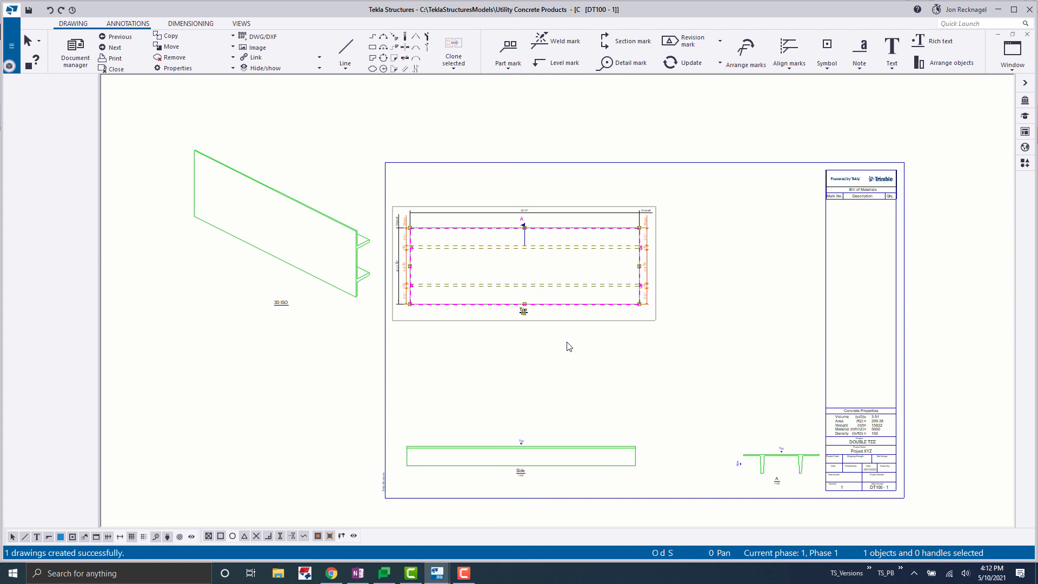
pyautogui.press('Escape')
pyautogui.click(327, 317)
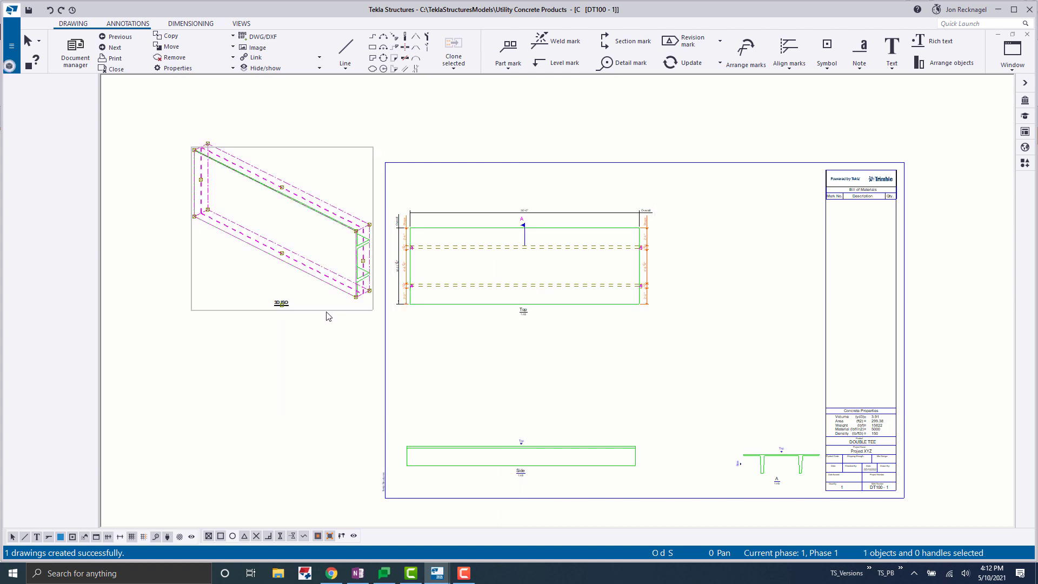
pyautogui.moveTo(327, 316); pyautogui.dragTo(793, 364)
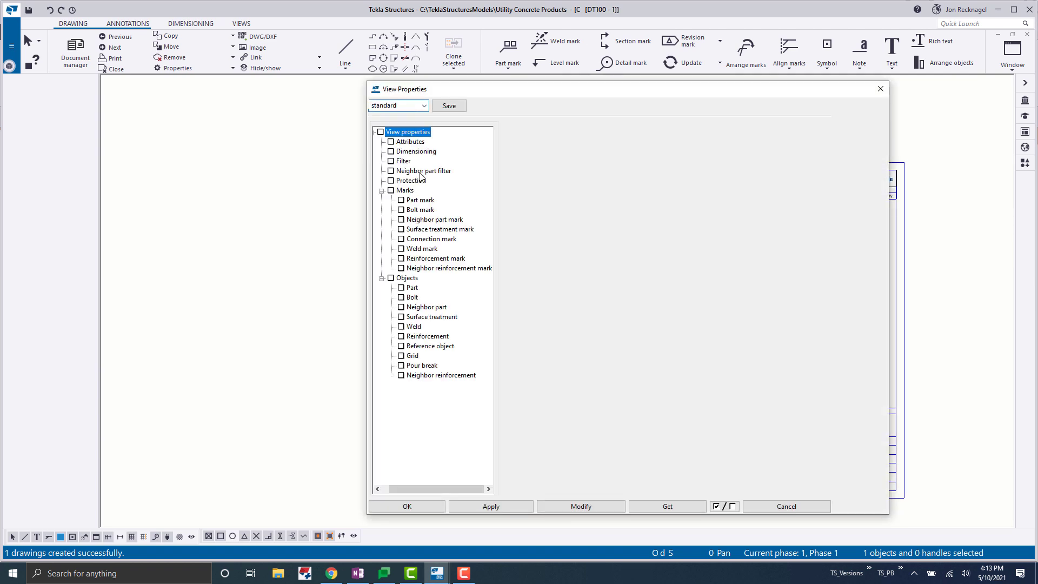
pyautogui.moveTo(613, 160); pyautogui.dragTo(560, 152)
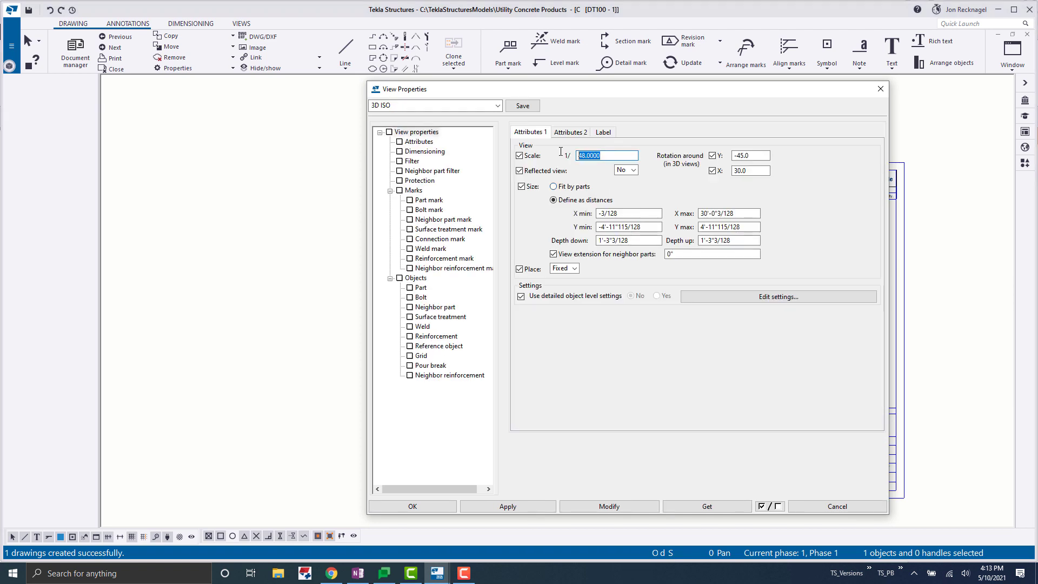
pyautogui.write('60')
pyautogui.click(632, 507)
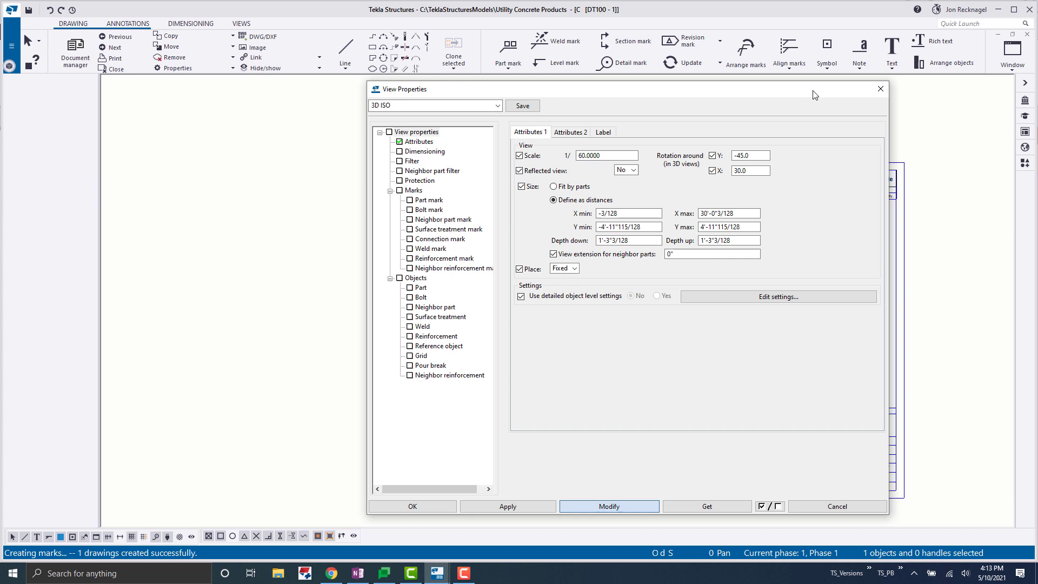
pyautogui.moveTo(749, 96)
pyautogui.mouseDown()
pyautogui.moveTo(512, 118)
pyautogui.moveTo(346, 111)
pyautogui.mouseUp()
pyautogui.click(507, 108)
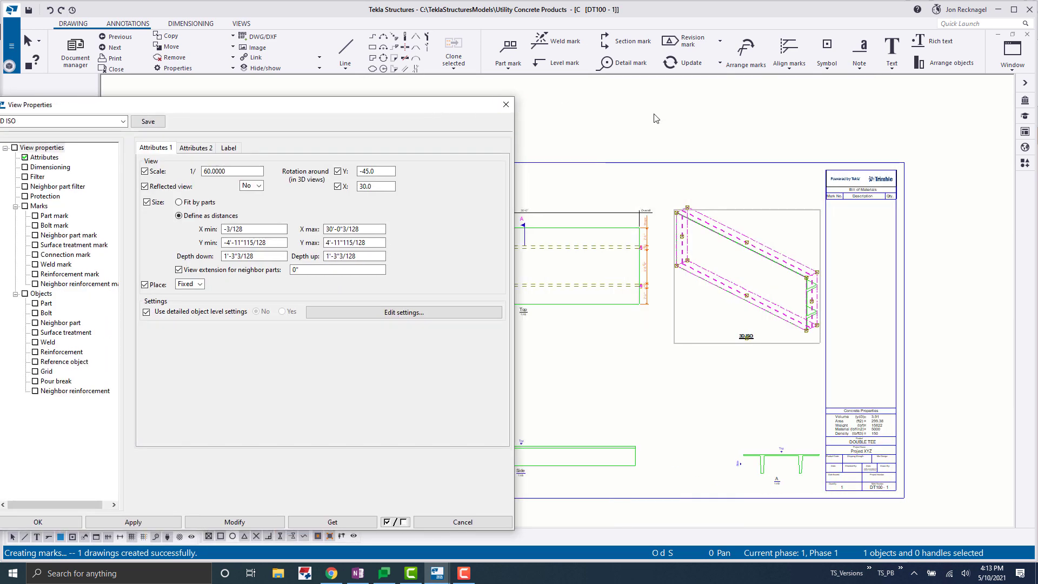
pyautogui.scroll(1, 706, 211)
pyautogui.scroll(1, 688, 301)
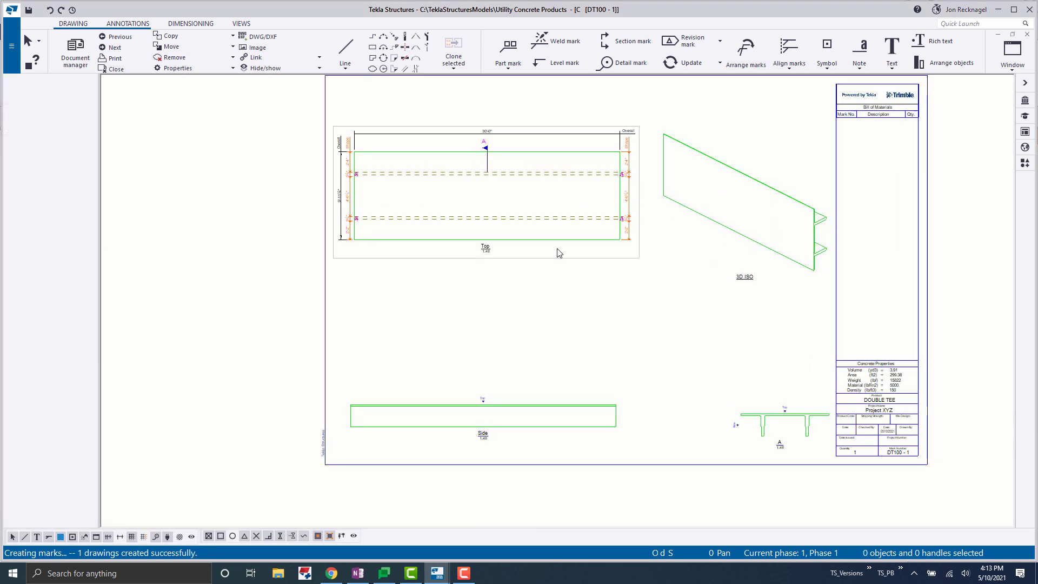
pyautogui.scroll(1, 559, 252)
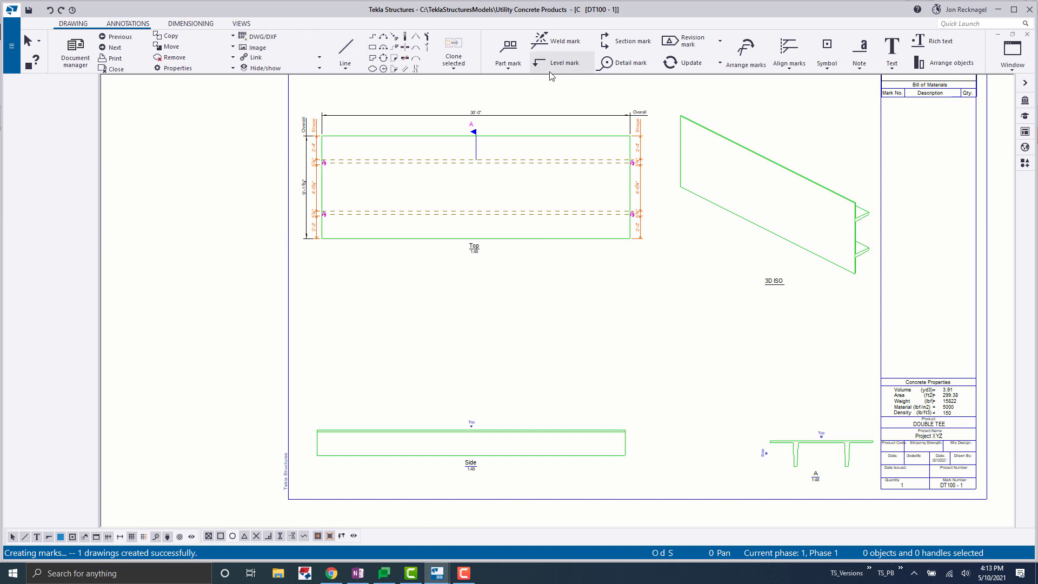
# Step: Start a section view from the drawing view commands, then cancel it
pyautogui.click(242, 23)
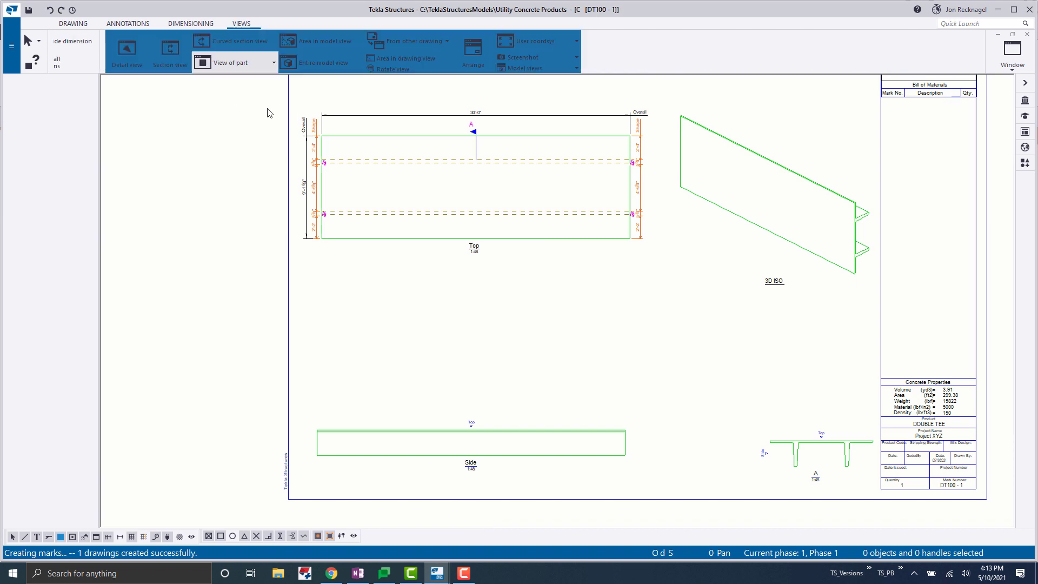
pyautogui.click(118, 51)
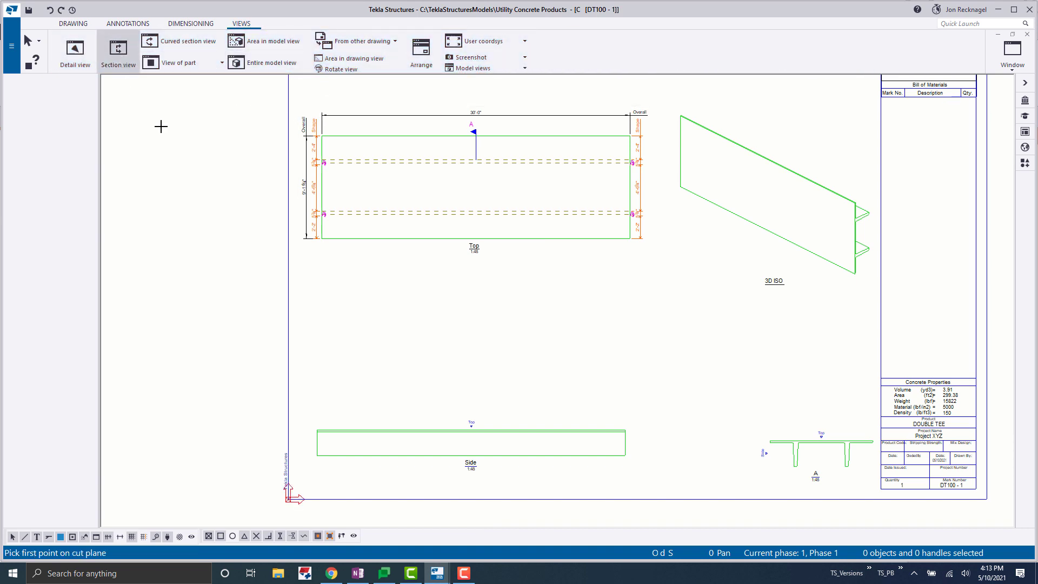
pyautogui.rightClick(209, 128)
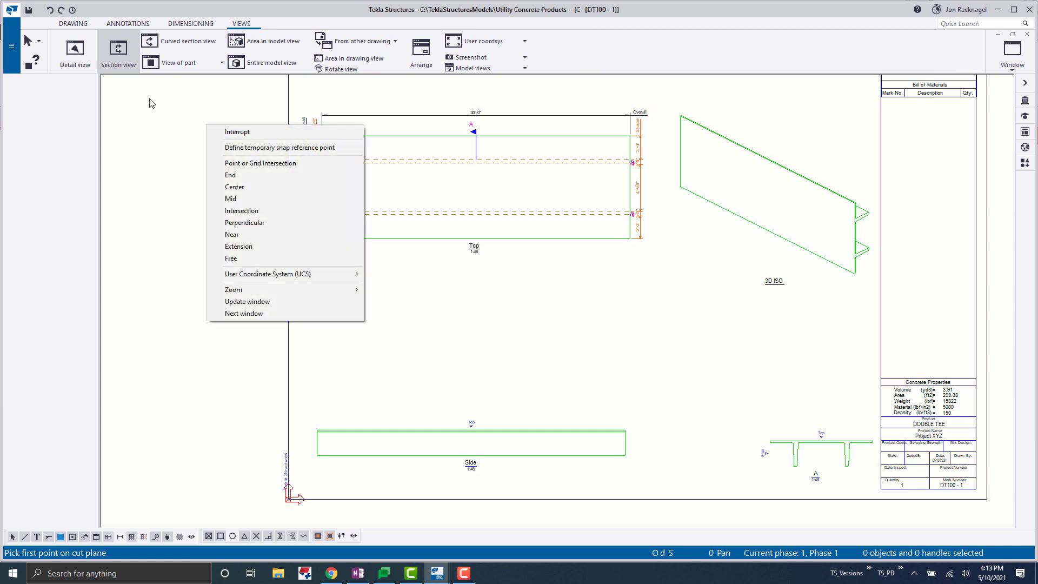
pyautogui.press('Escape')
# Step: Create detail view A around the lower right strand end and move it up-left below the Top view
pyautogui.scroll(3, 626, 233)
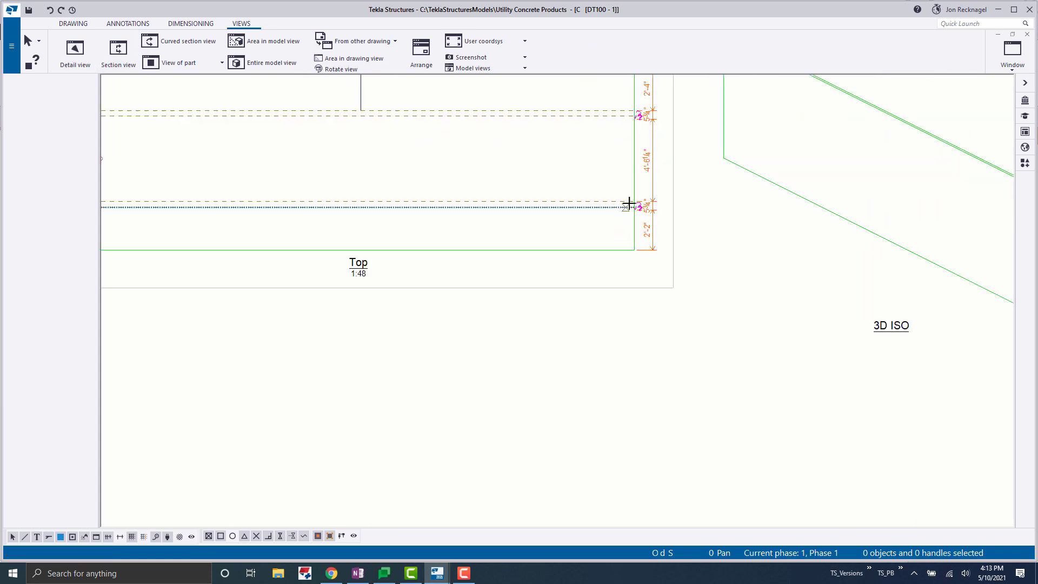
pyautogui.click(633, 201)
pyautogui.click(622, 224)
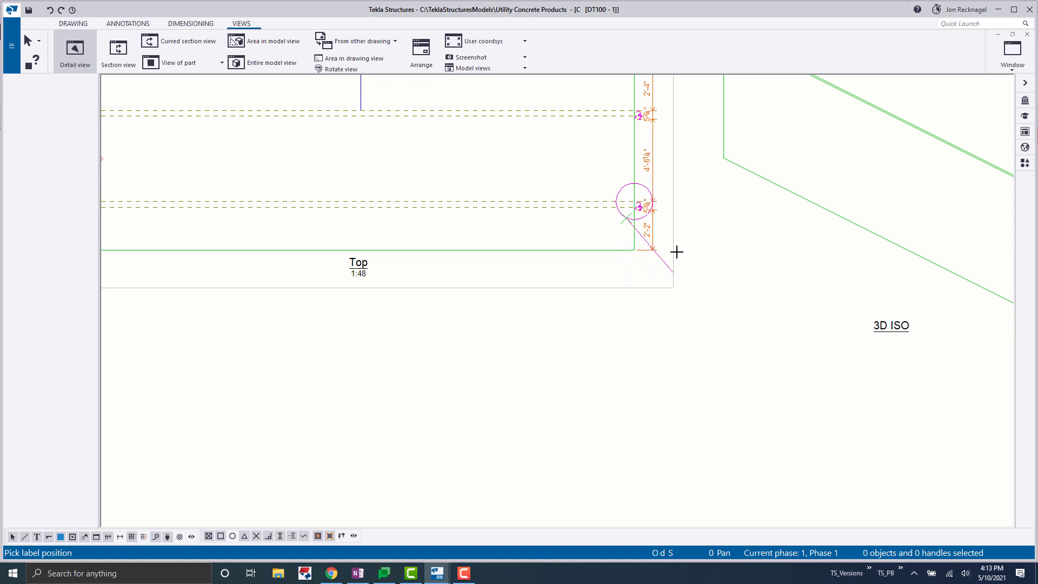
pyautogui.scroll(-3, 671, 319)
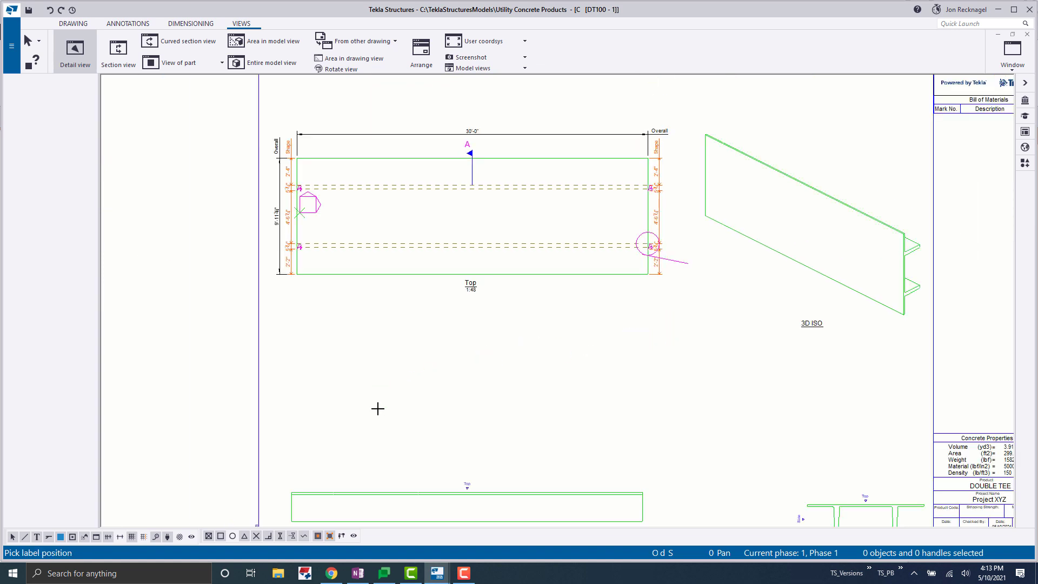
pyautogui.click(378, 411)
pyautogui.rightClick(442, 406)
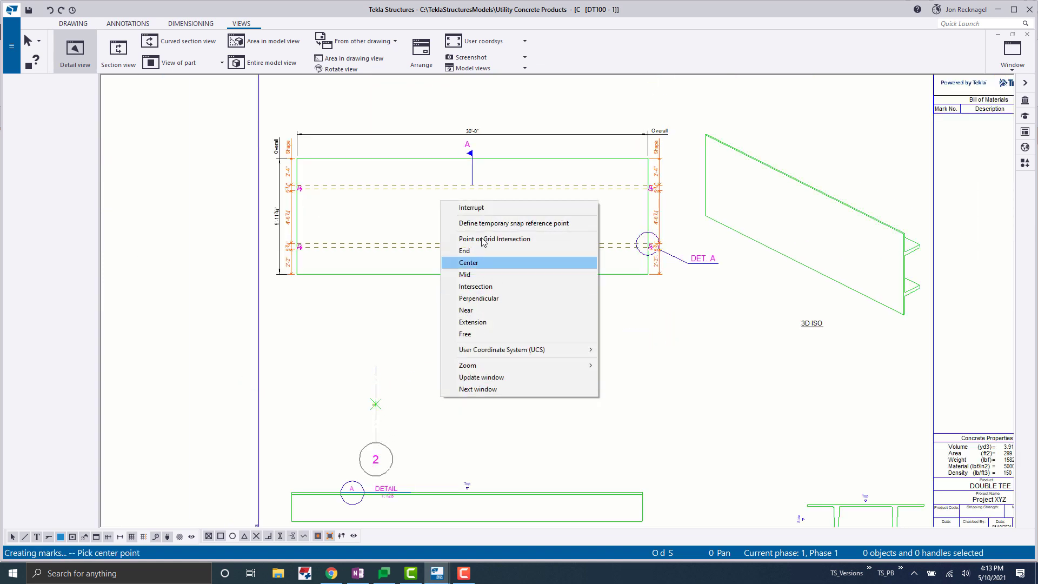
pyautogui.click(475, 208)
pyautogui.moveTo(419, 452); pyautogui.dragTo(355, 404)
pyautogui.scroll(3, 357, 389)
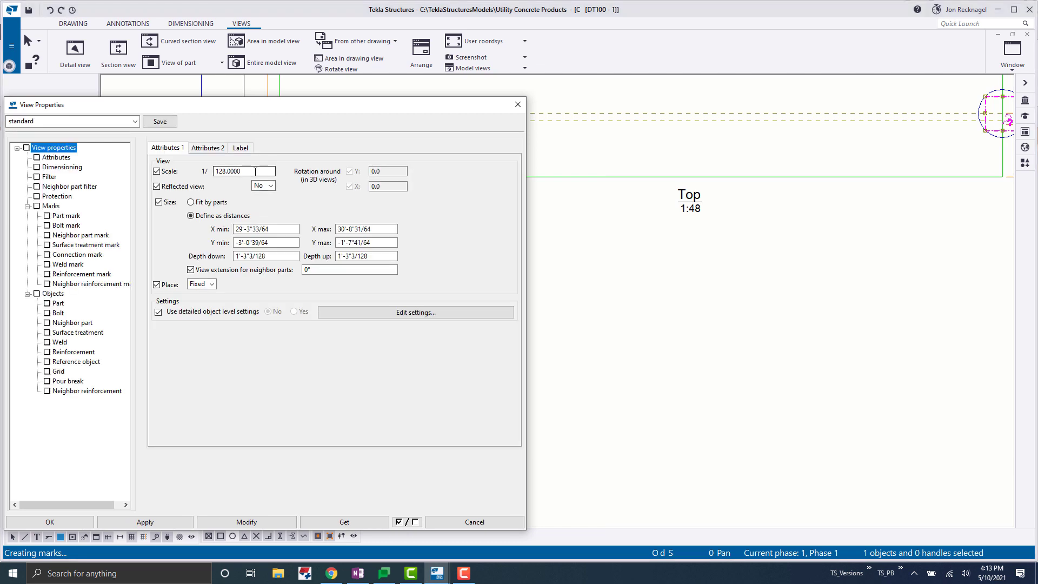
# Step: Give detail view A a 1:12 scale with the grid set to Not visible, then close its properties
pyautogui.write('12')
pyautogui.moveTo(264, 111); pyautogui.dragTo(423, 66)
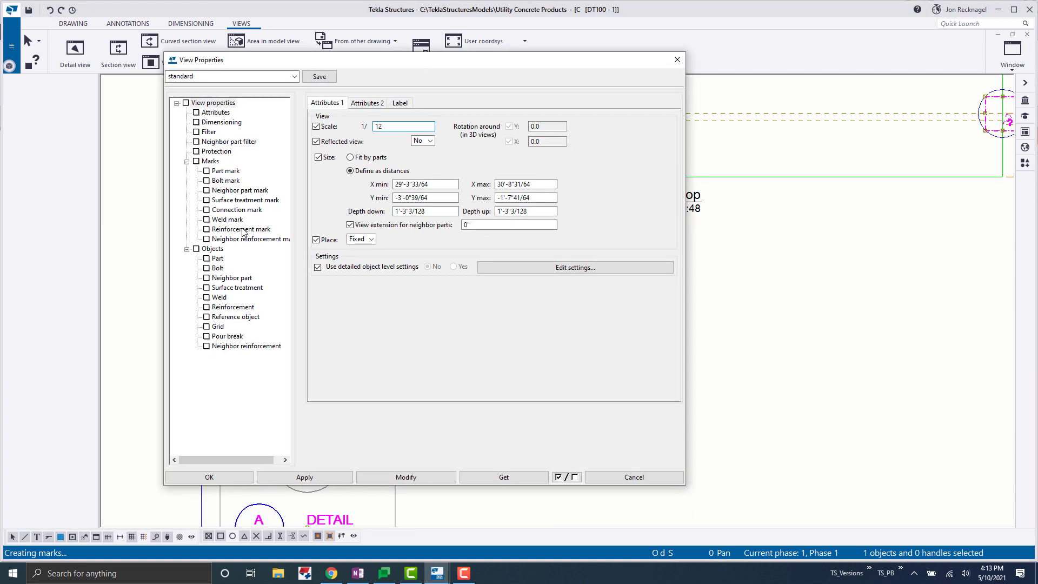
pyautogui.click(217, 327)
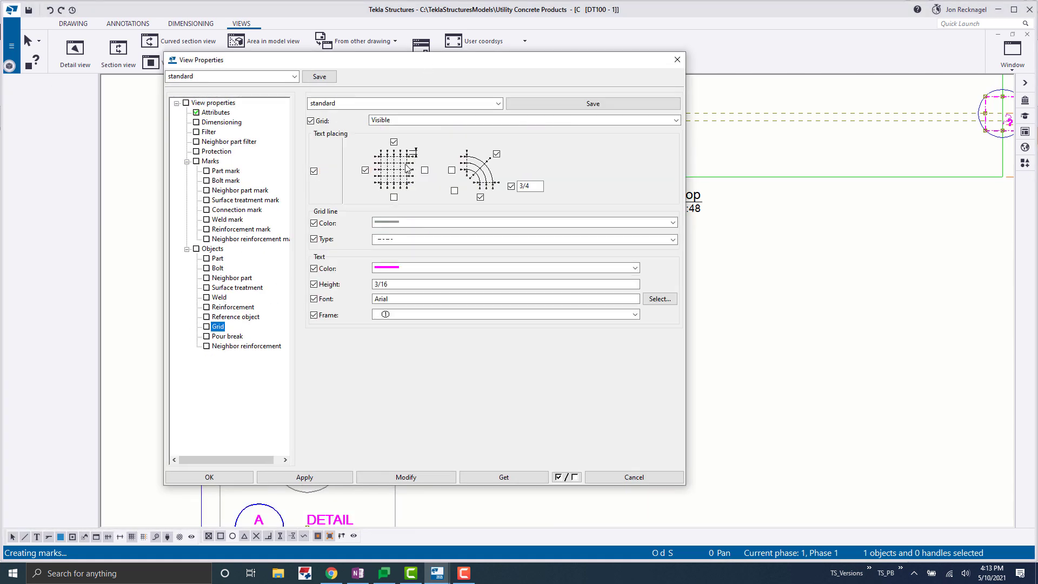
pyautogui.click(403, 120)
pyautogui.click(400, 132)
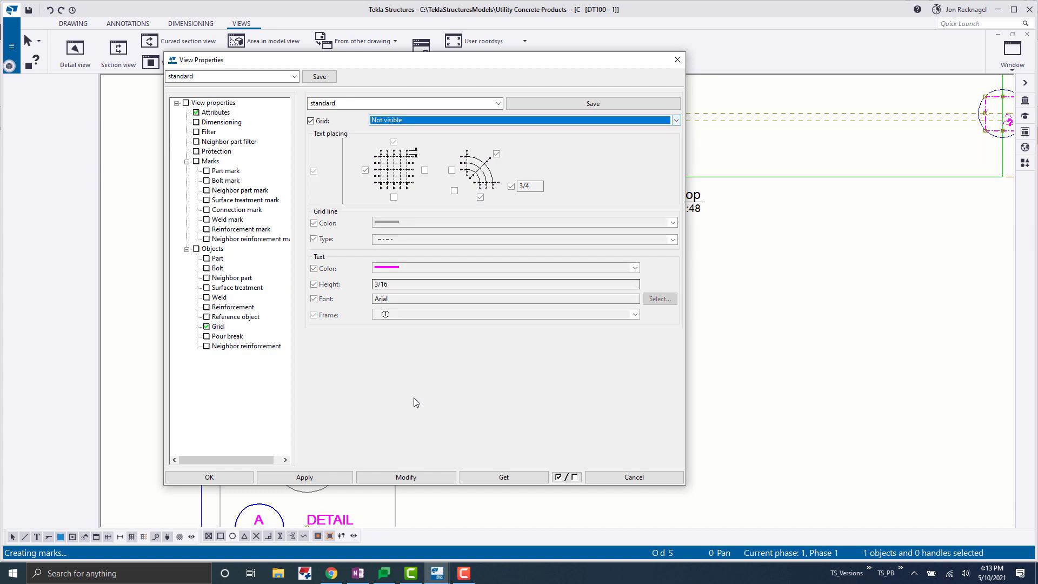
pyautogui.click(411, 477)
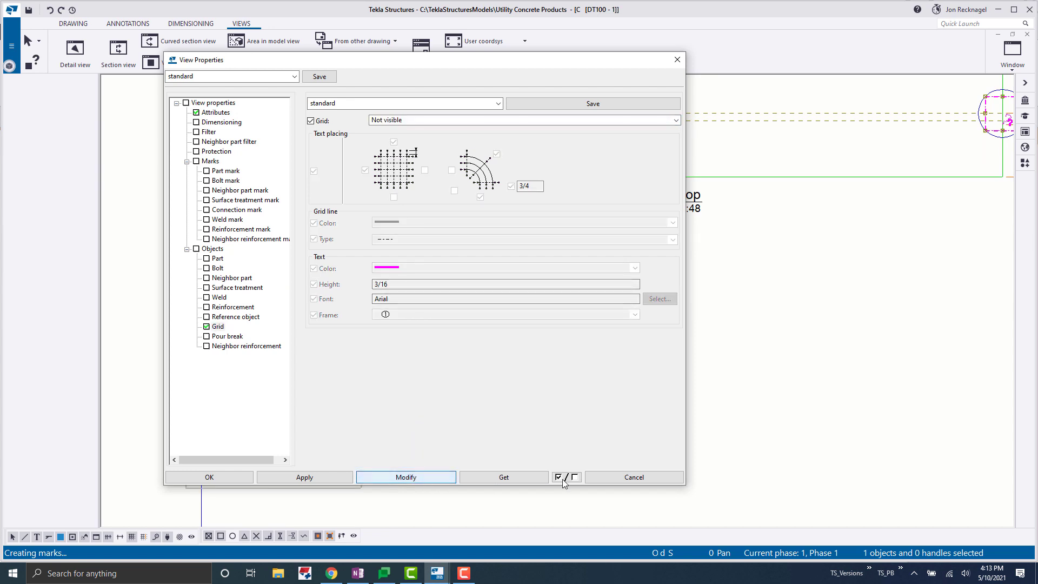
pyautogui.press('Escape')
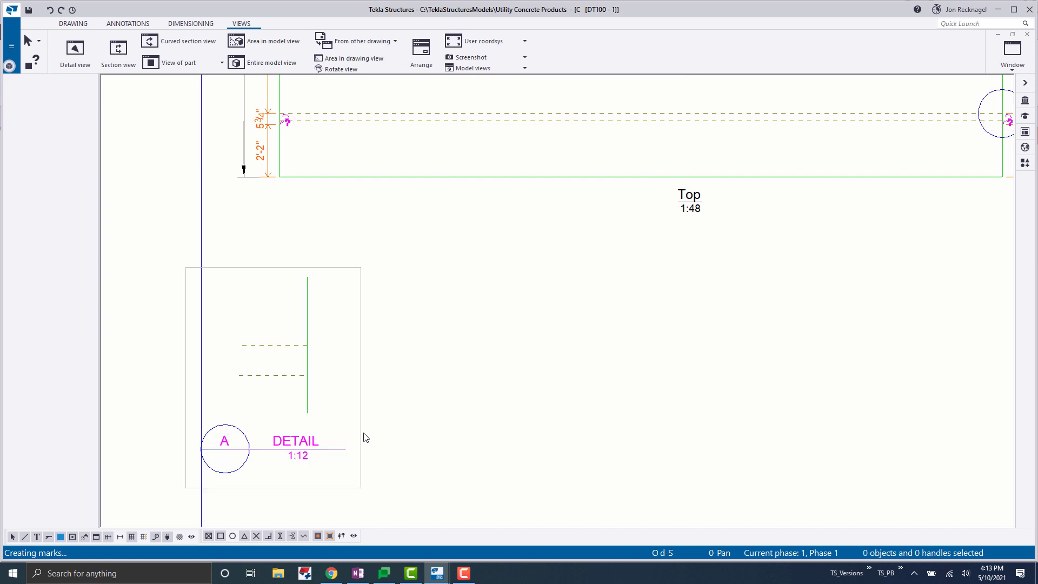
pyautogui.moveTo(359, 433); pyautogui.dragTo(359, 367, button='middle')
pyautogui.scroll(-1, 391, 362)
# Step: Shift detail view A right, then cut SECTION B across the Top view's left end and centre it
pyautogui.click(387, 378)
pyautogui.moveTo(387, 378); pyautogui.dragTo(457, 391)
pyautogui.click(129, 55)
pyautogui.scroll(-5, 424, 157)
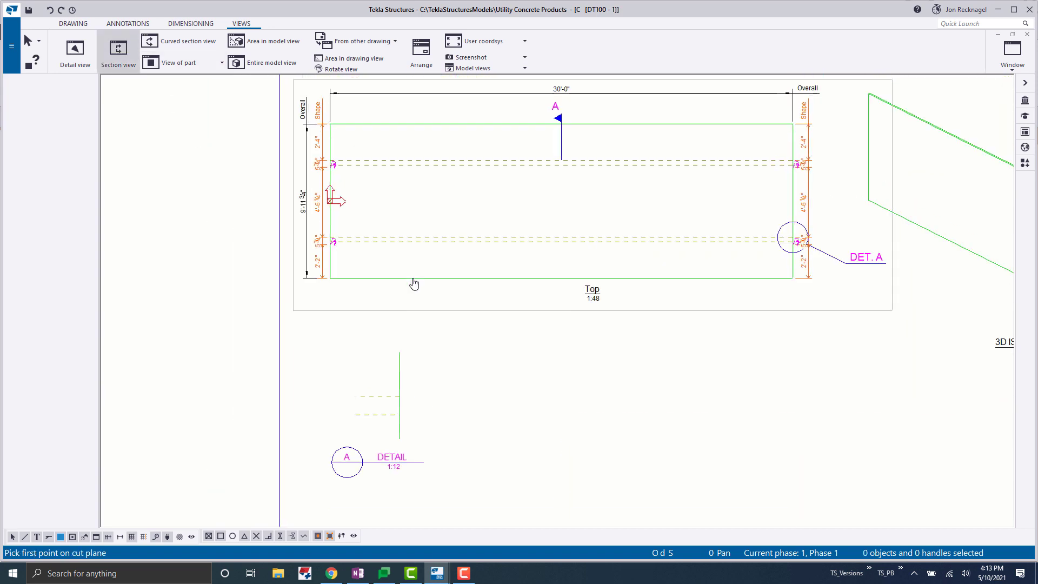
pyautogui.scroll(4, 435, 277)
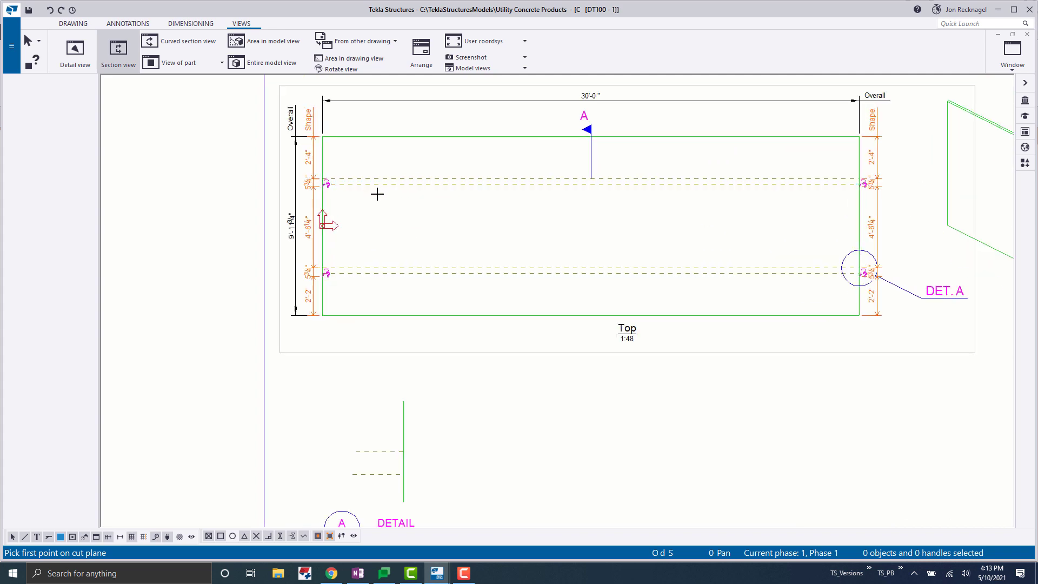
pyautogui.scroll(-1, 422, 153)
pyautogui.click(412, 141)
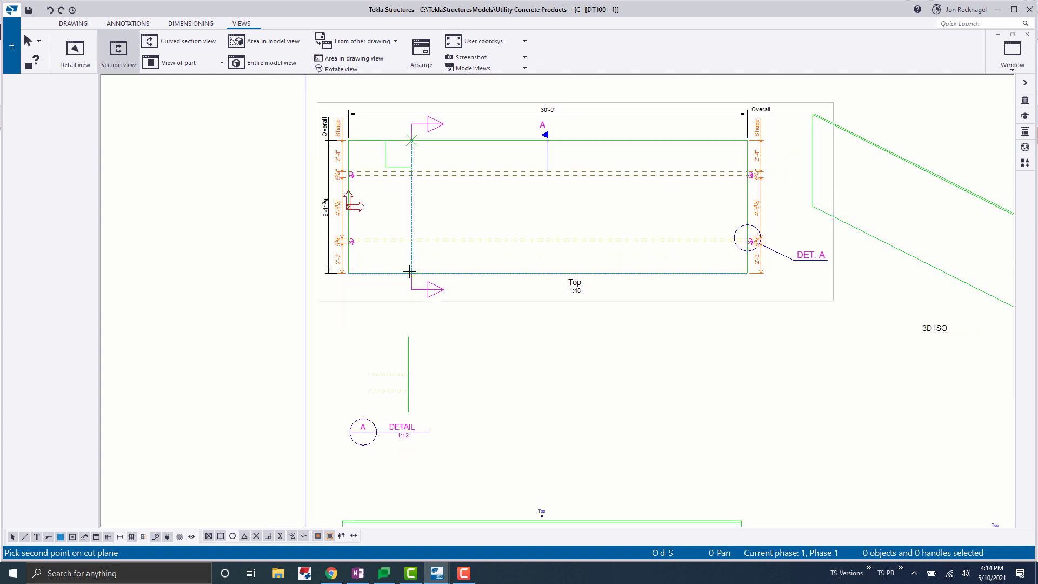
pyautogui.click(411, 272)
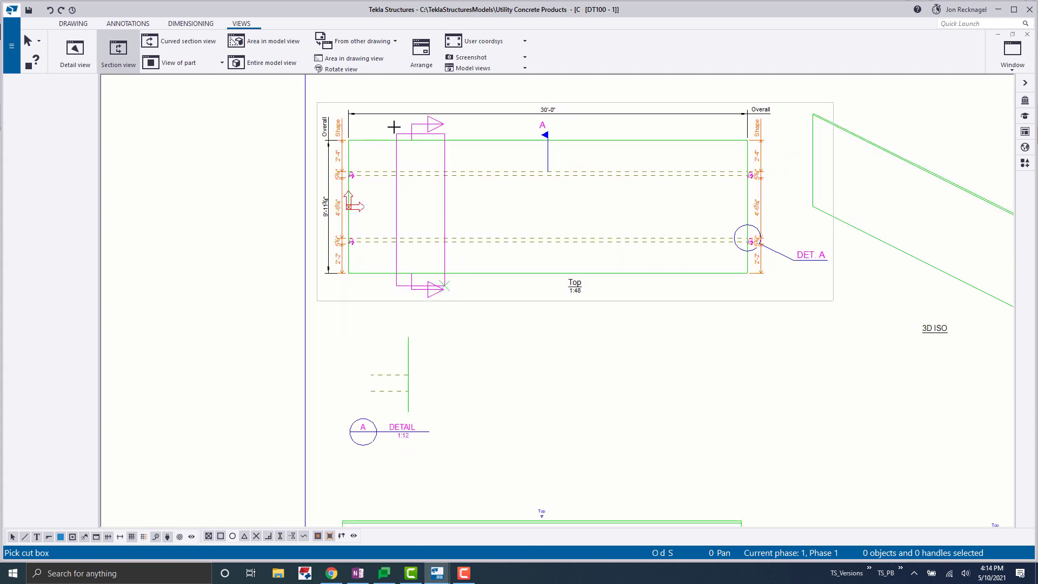
pyautogui.click(459, 243)
pyautogui.click(486, 378)
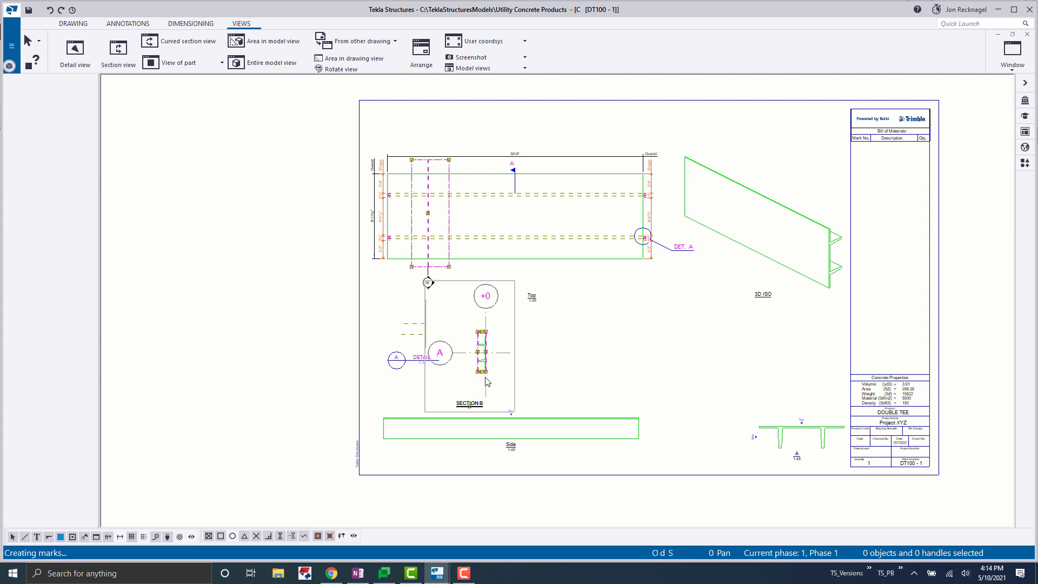
pyautogui.scroll(2, 502, 351)
pyautogui.moveTo(547, 336); pyautogui.dragTo(611, 327, button='middle')
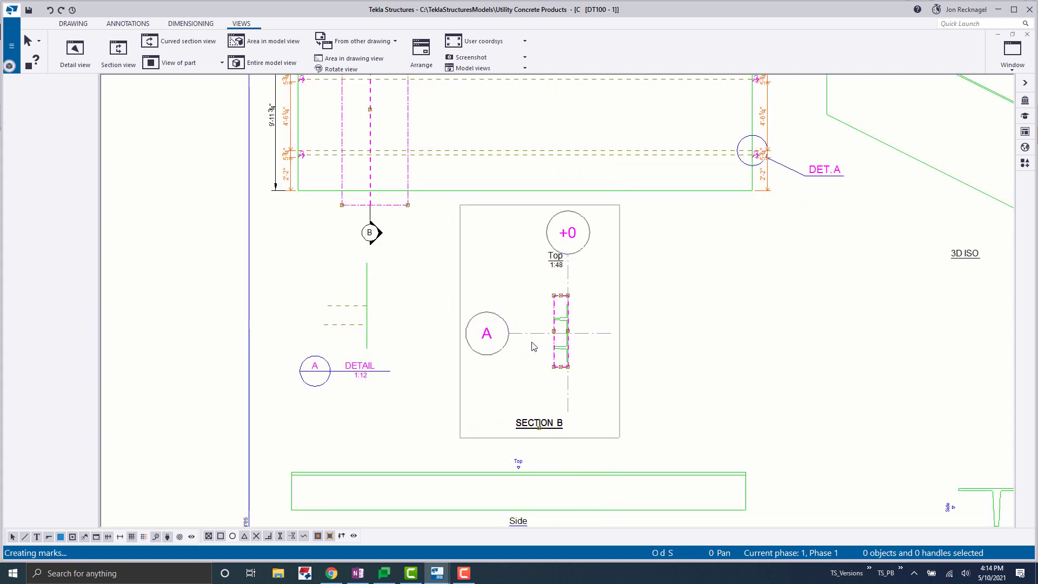
pyautogui.scroll(-3, 429, 241)
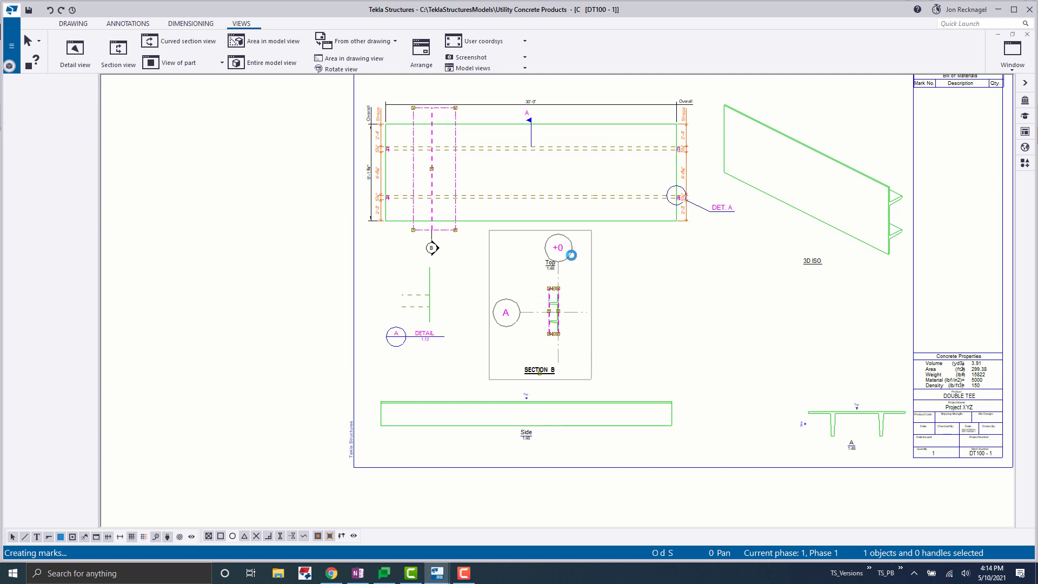
# Step: Hide SECTION B's grid and set its scale to 1:90
pyautogui.doubleClick(442, 188)
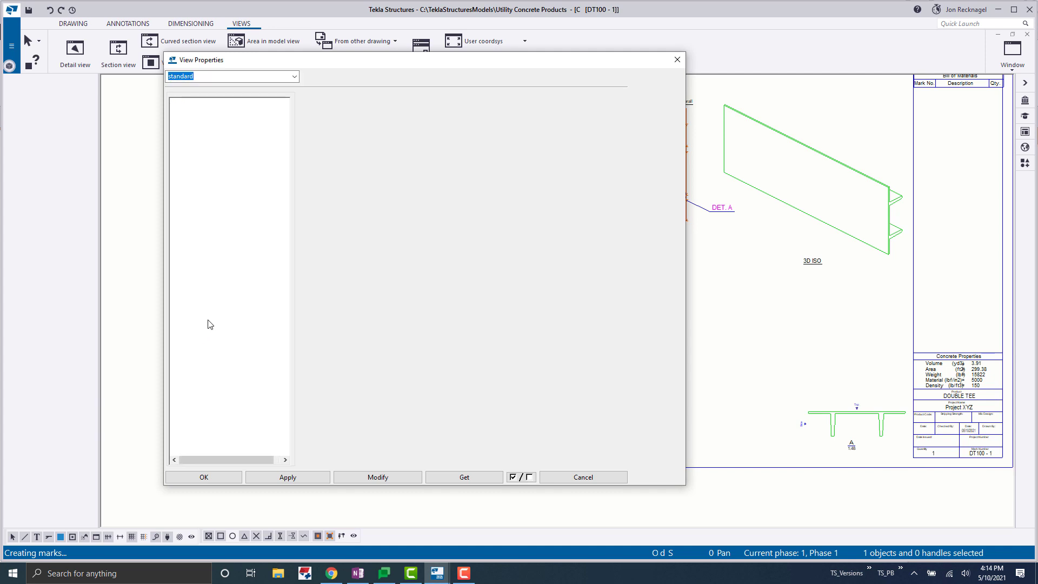
pyautogui.click(405, 120)
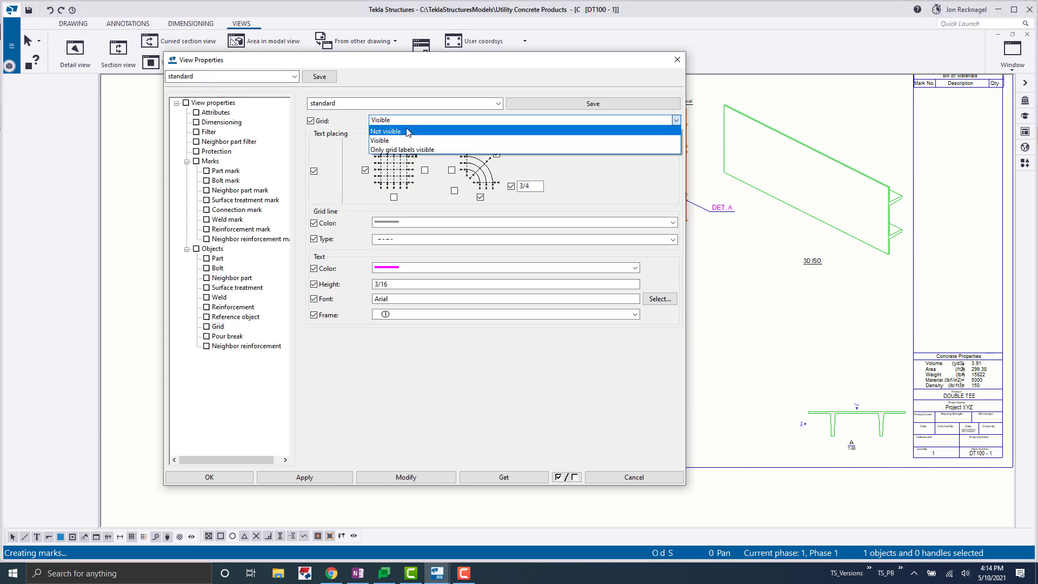
pyautogui.click(408, 131)
pyautogui.click(427, 477)
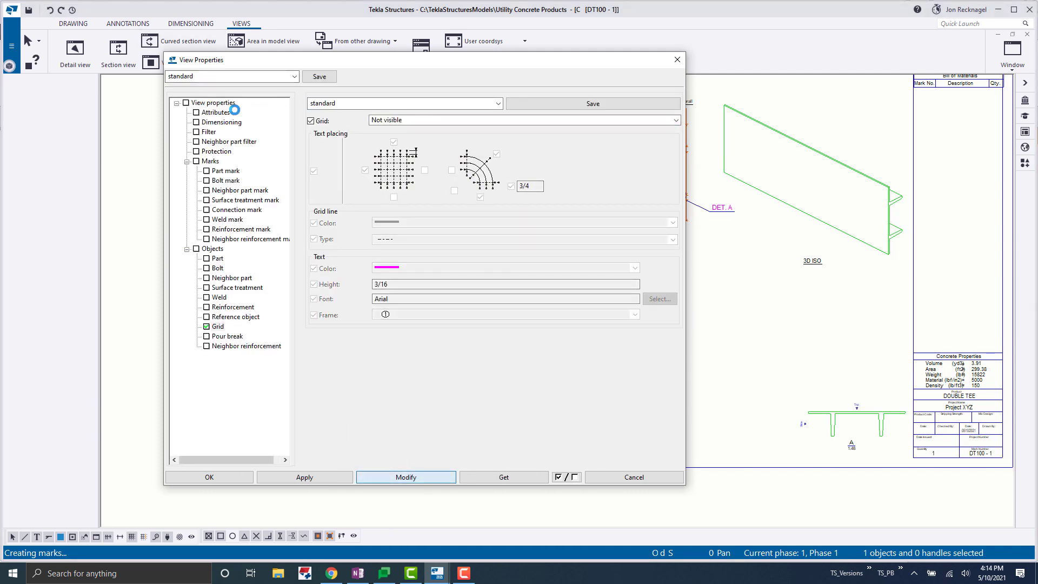
pyautogui.click(227, 103)
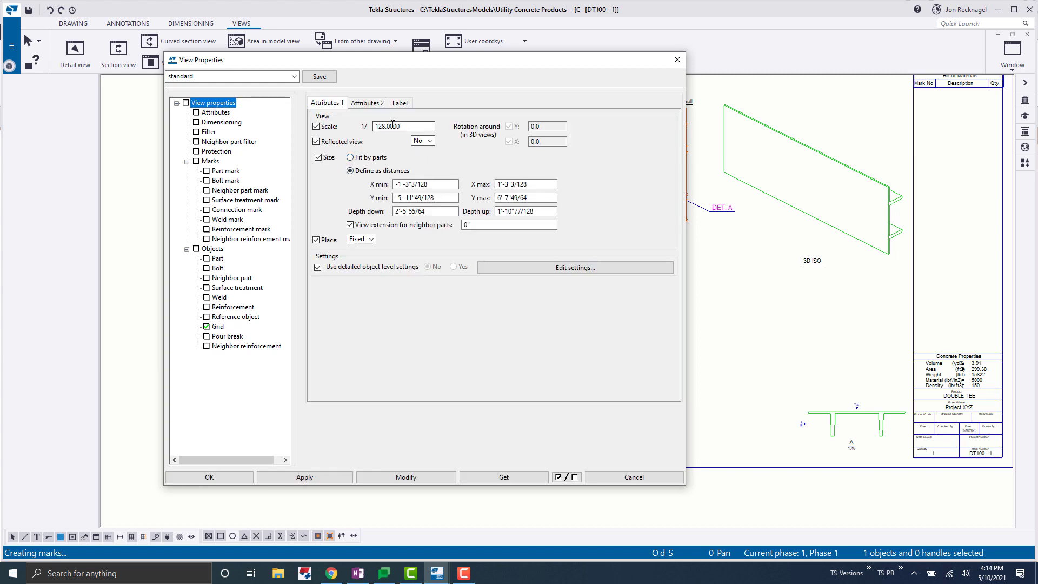
pyautogui.press('Tab')
pyautogui.write('90')
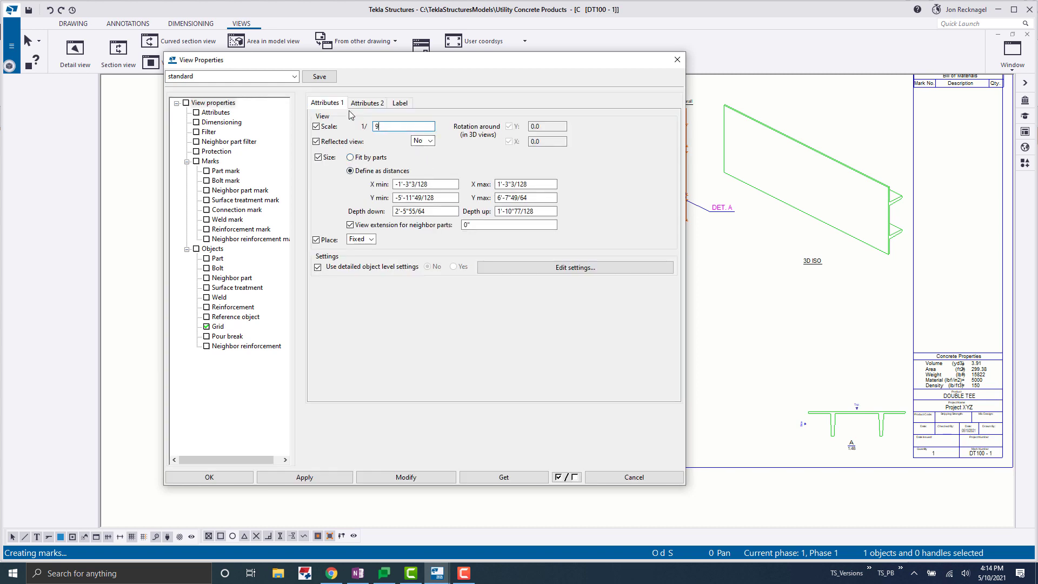
pyautogui.click(420, 478)
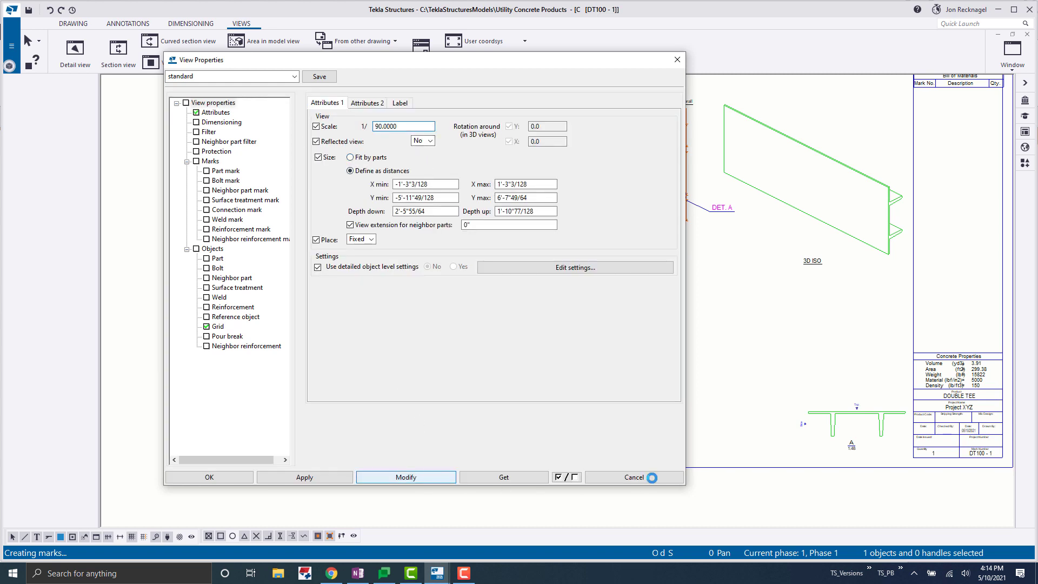
pyautogui.click(651, 477)
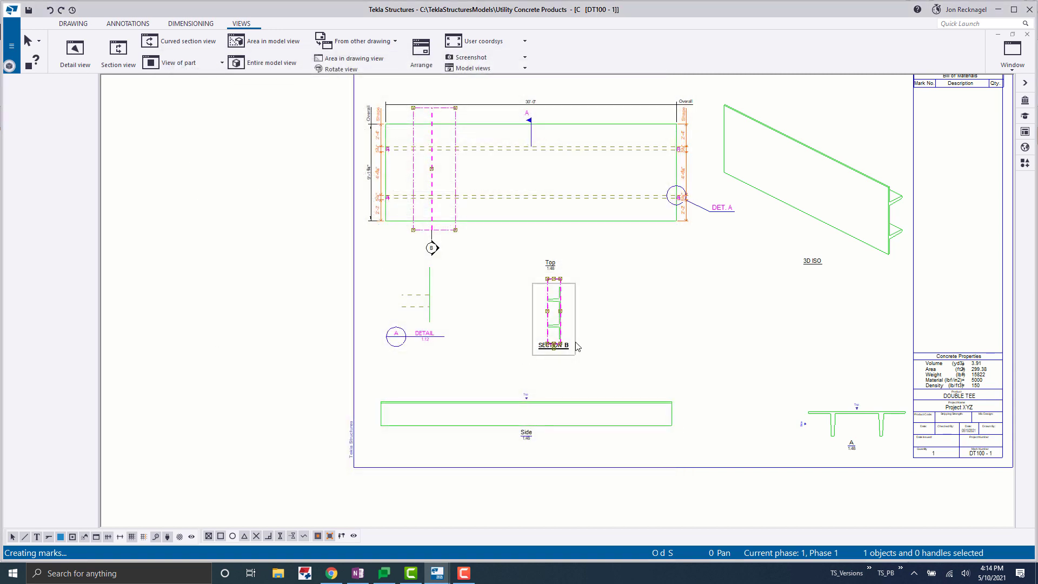
# Step: Try rotating SECTION B by 90 degrees, pan the sheet, then cancel the rotation
pyautogui.rightClick(576, 346)
pyautogui.click(654, 453)
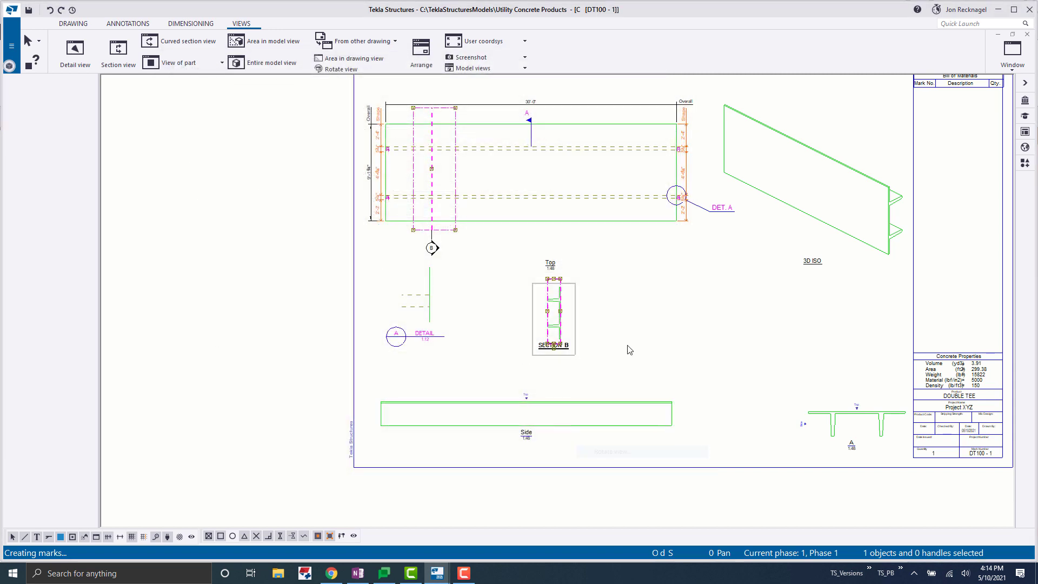
pyautogui.click(193, 170)
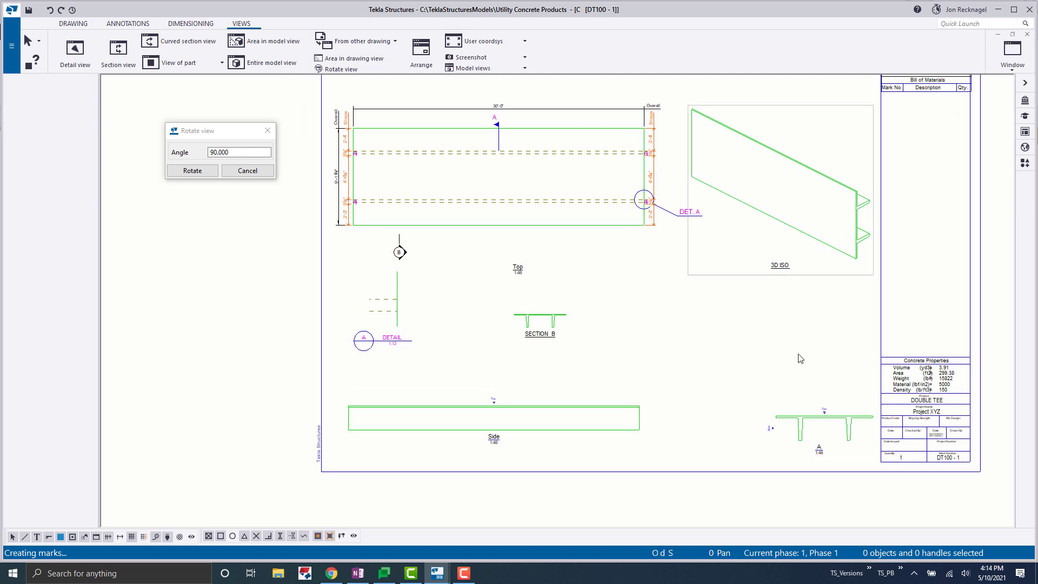
pyautogui.scroll(-1, 811, 218)
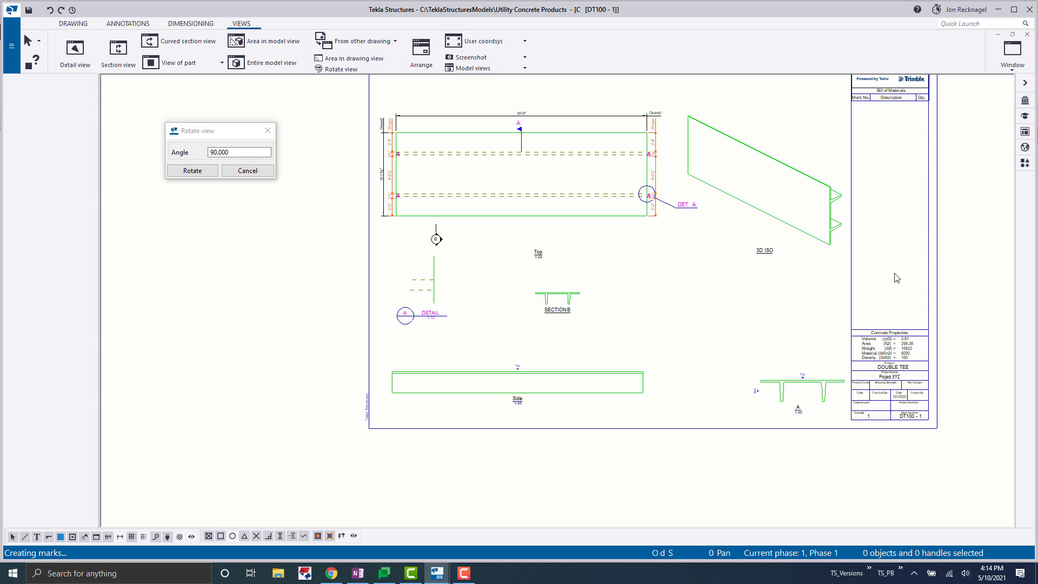
pyautogui.moveTo(826, 186)
pyautogui.mouseDown(button='middle')
pyautogui.moveTo(823, 232)
pyautogui.moveTo(838, 250)
pyautogui.mouseUp(button='middle')
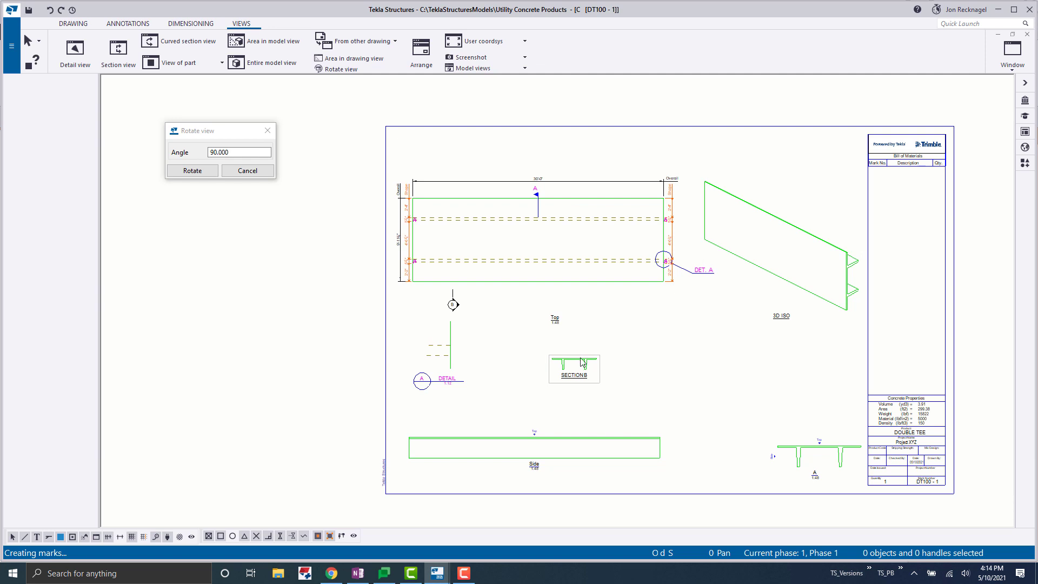
pyautogui.moveTo(690, 376)
pyautogui.mouseDown(button='middle')
pyautogui.moveTo(651, 355)
pyautogui.moveTo(615, 357)
pyautogui.mouseUp(button='middle')
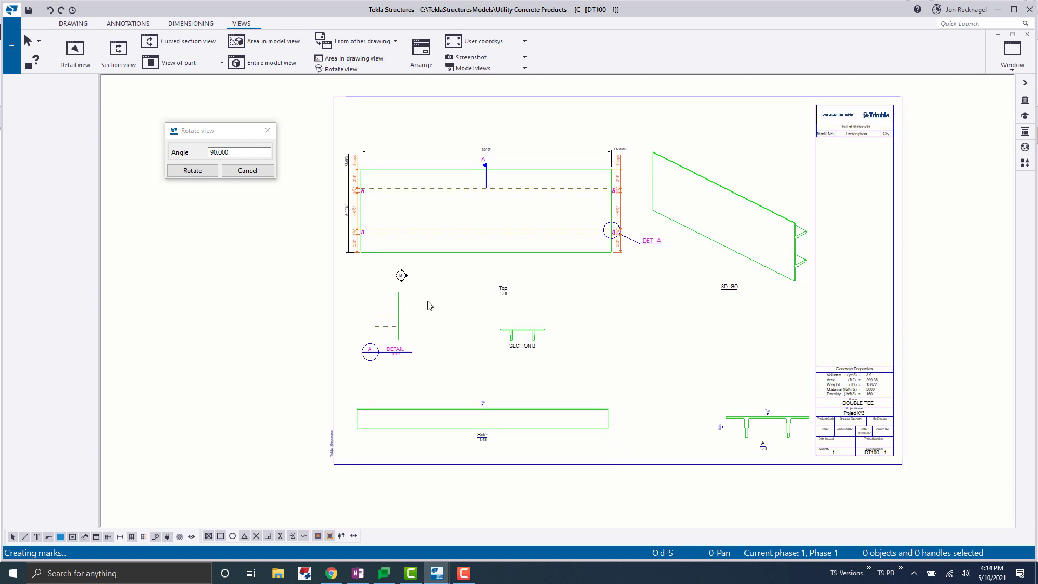
pyautogui.click(248, 171)
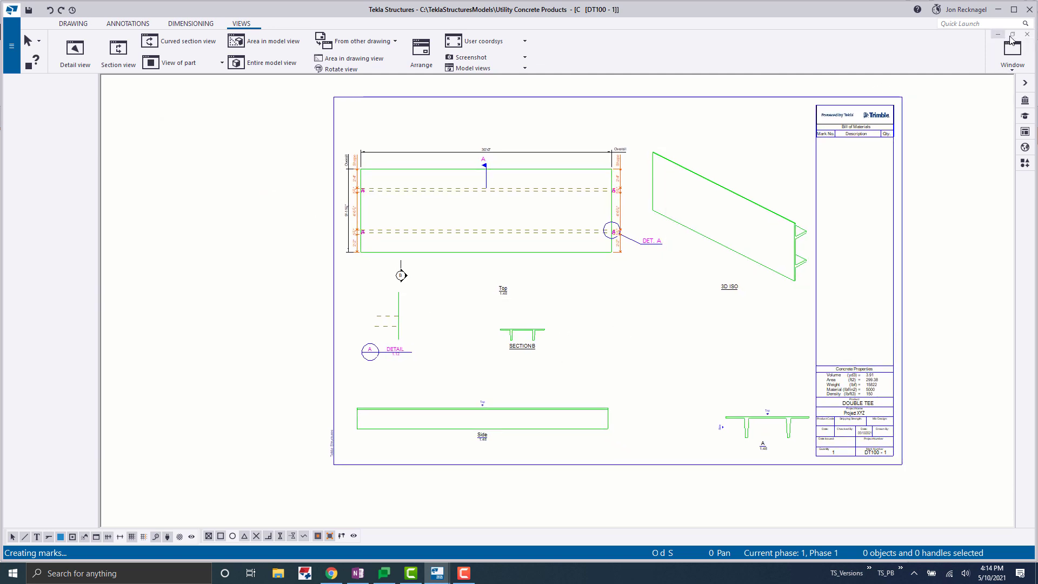
# Step: Close the DT100 drawing keeping changes and add it to the master drawing catalog from Document manager
pyautogui.click(1028, 34)
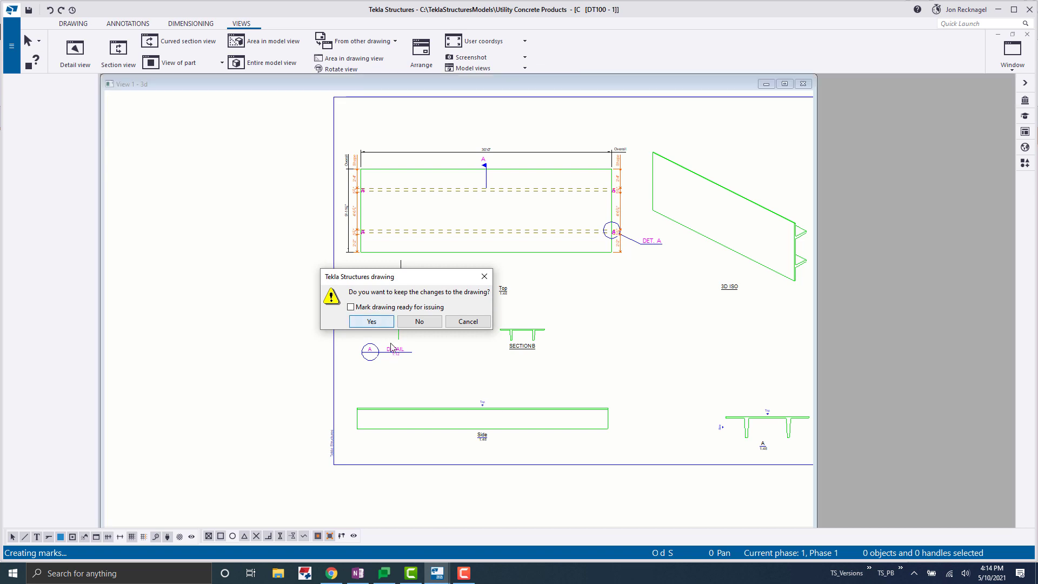
pyautogui.press('Escape')
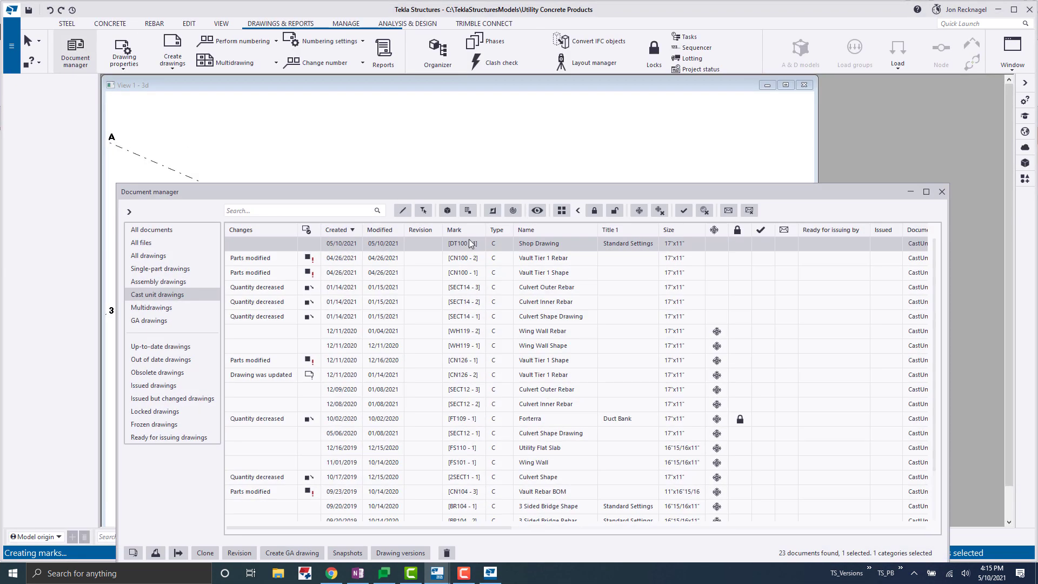
pyautogui.moveTo(500, 192); pyautogui.dragTo(577, 105)
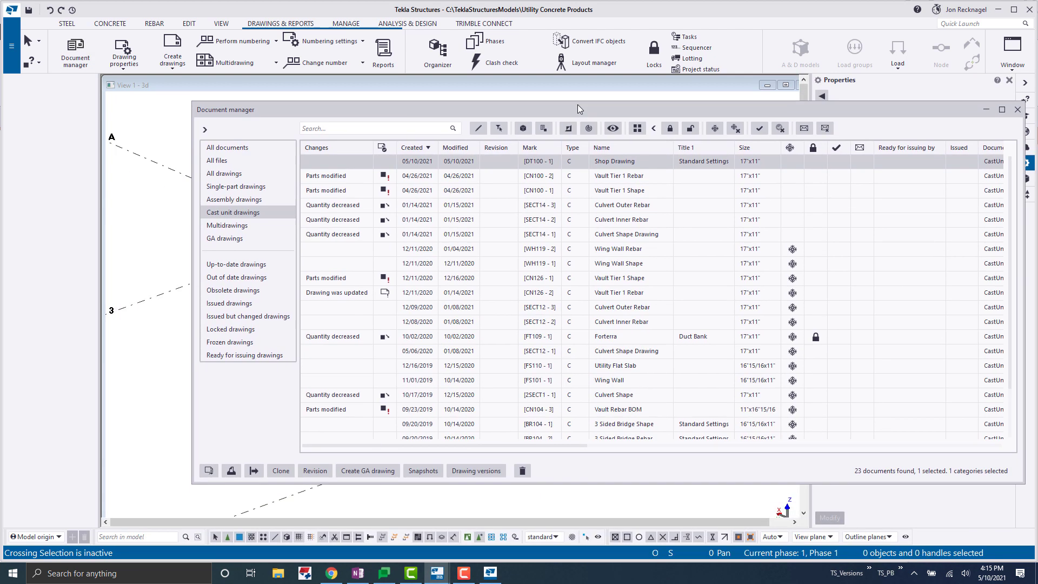
pyautogui.rightClick(544, 159)
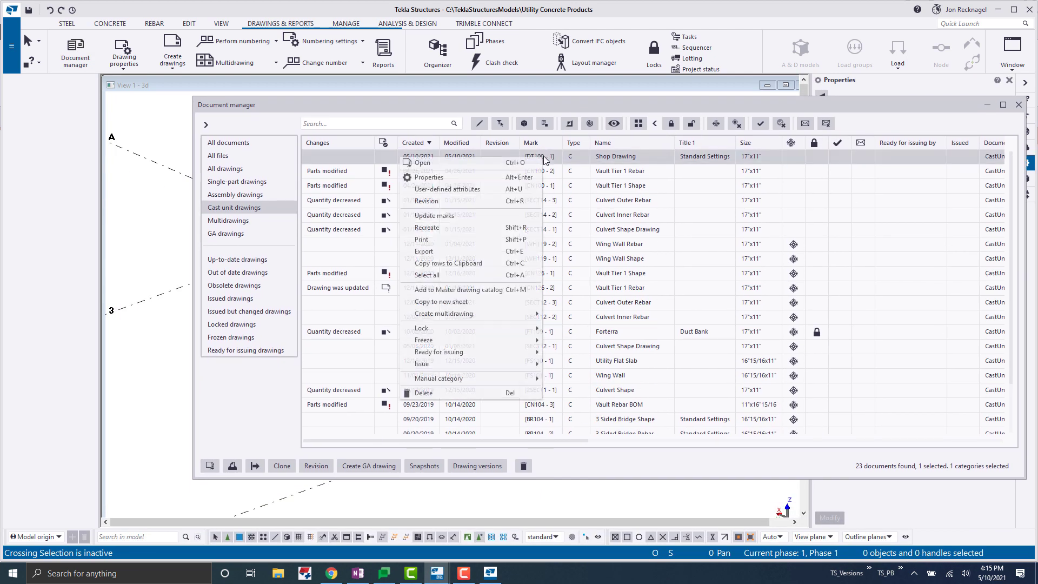
pyautogui.click(447, 294)
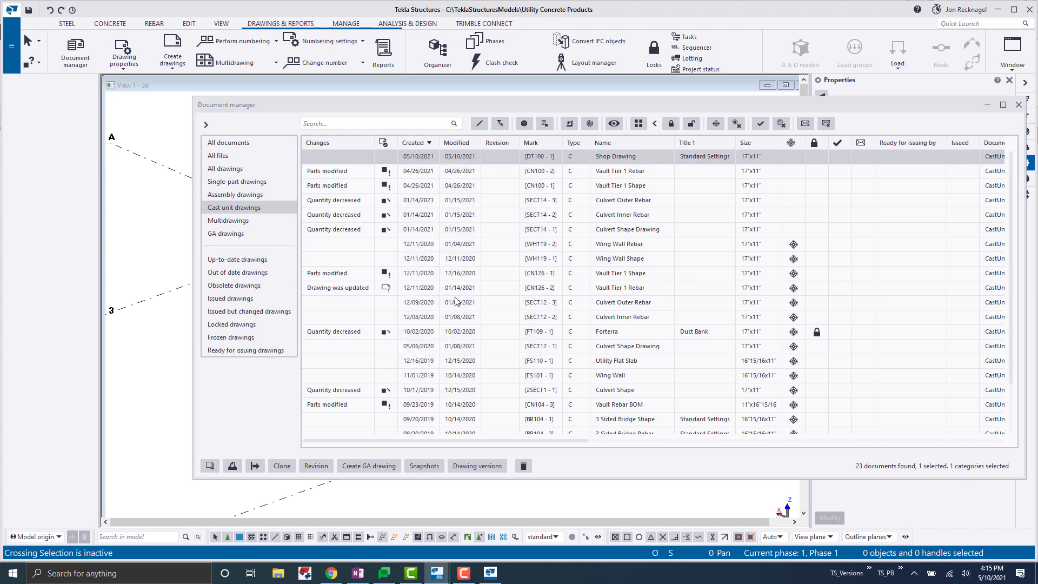
pyautogui.moveTo(369, 121); pyautogui.dragTo(416, 103)
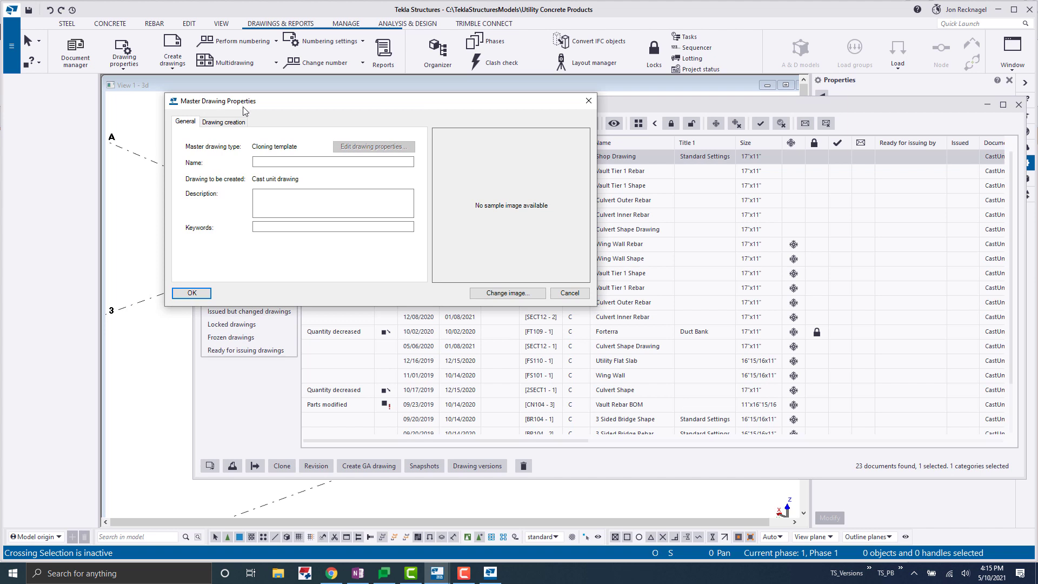
# Step: Name the master drawing 'Trimble Standard DT CU' and show its drawing creation options
pyautogui.click(280, 161)
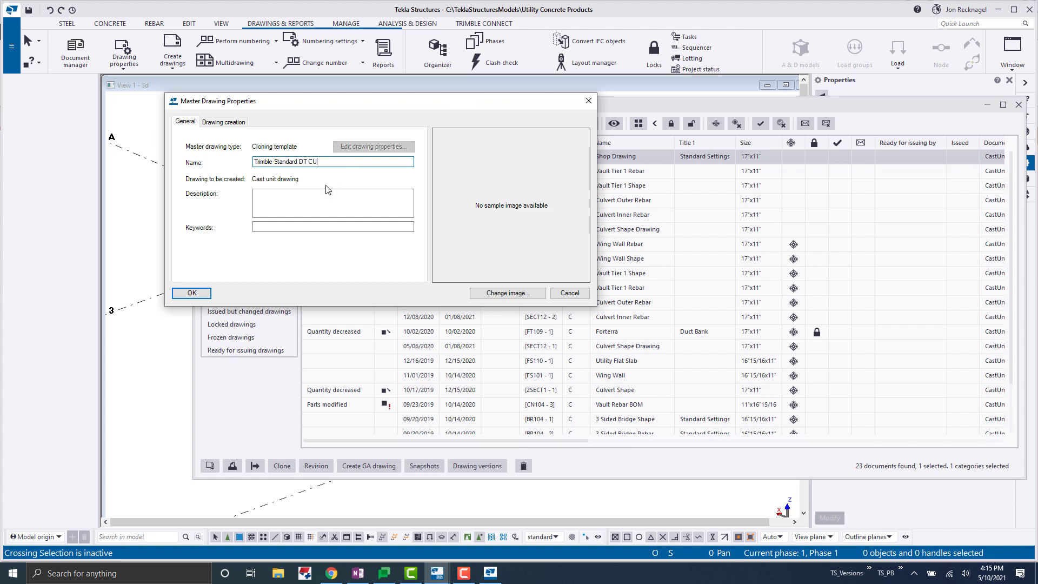
pyautogui.click(271, 203)
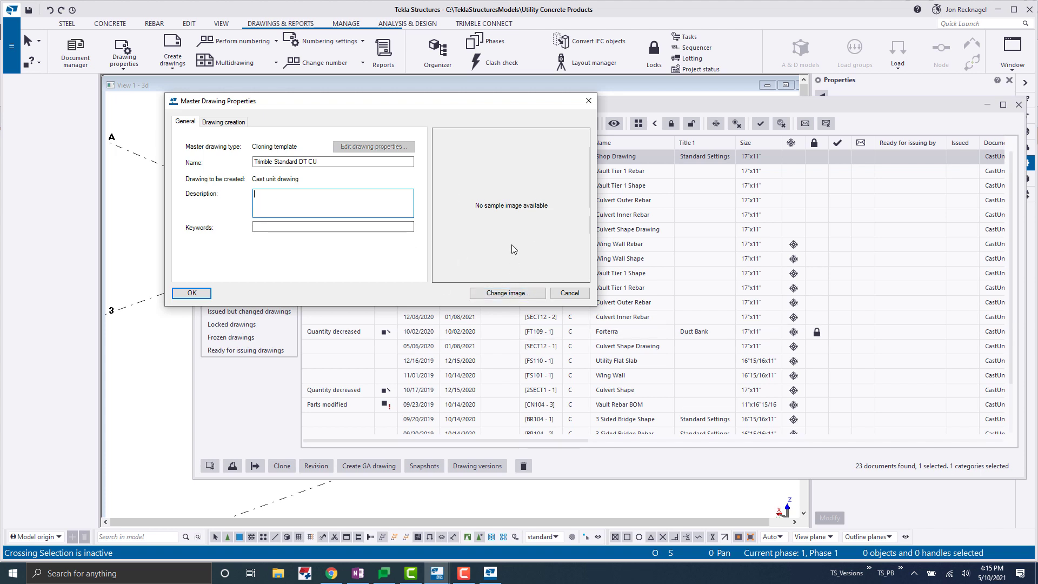
pyautogui.click(222, 124)
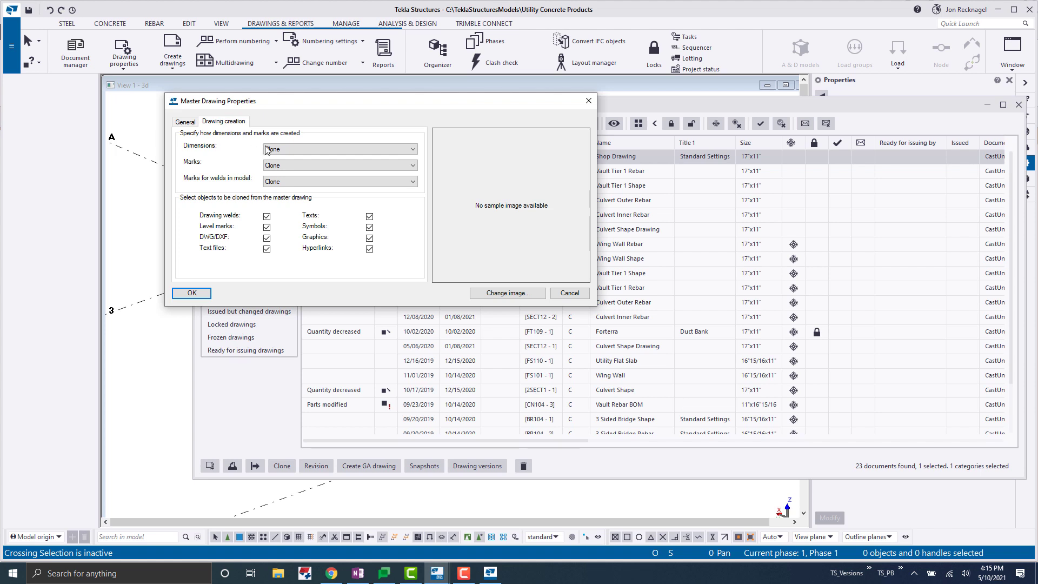
pyautogui.moveTo(427, 104)
pyautogui.mouseDown()
pyautogui.moveTo(439, 164)
pyautogui.moveTo(721, 156)
pyautogui.mouseUp()
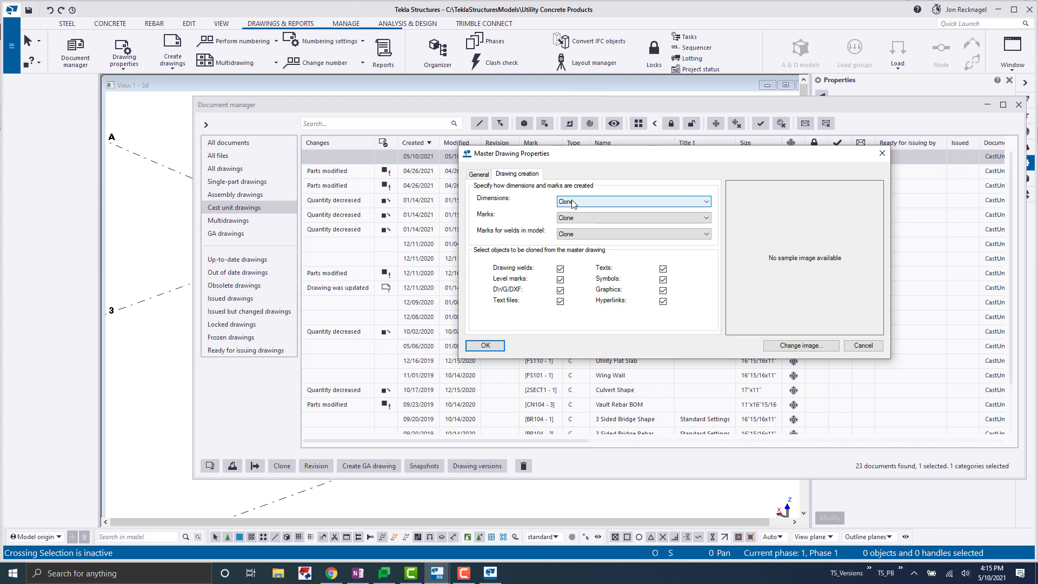
# Step: Switch dimensions and marks to Create, then set both back to Clone
pyautogui.click(633, 204)
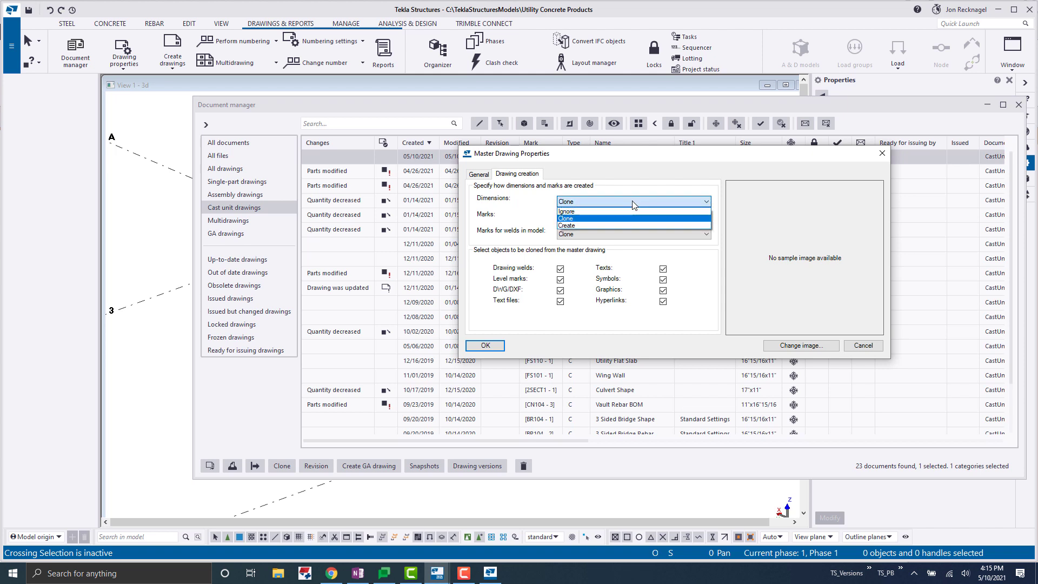
pyautogui.click(595, 225)
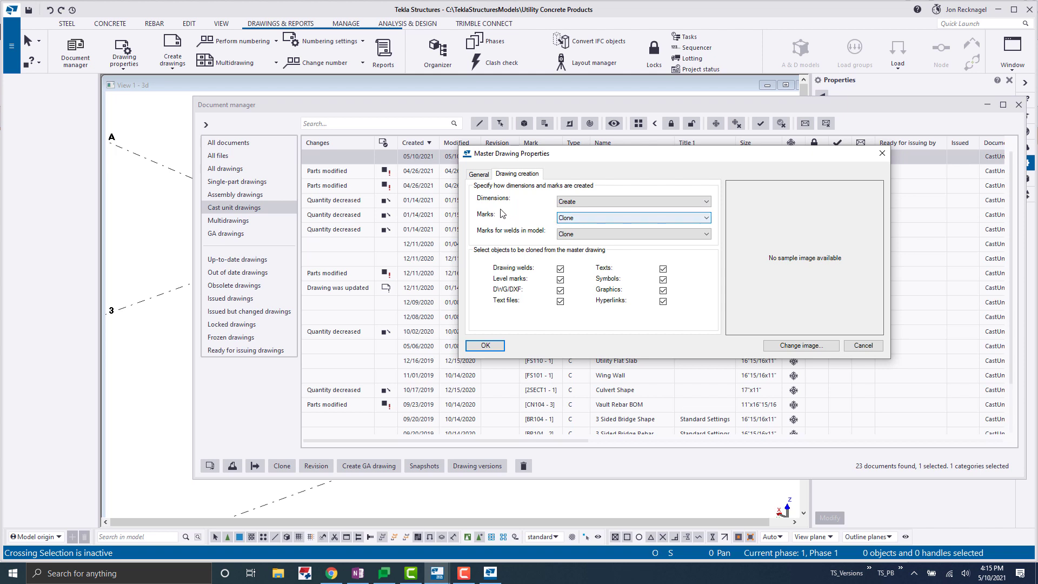
pyautogui.click(570, 219)
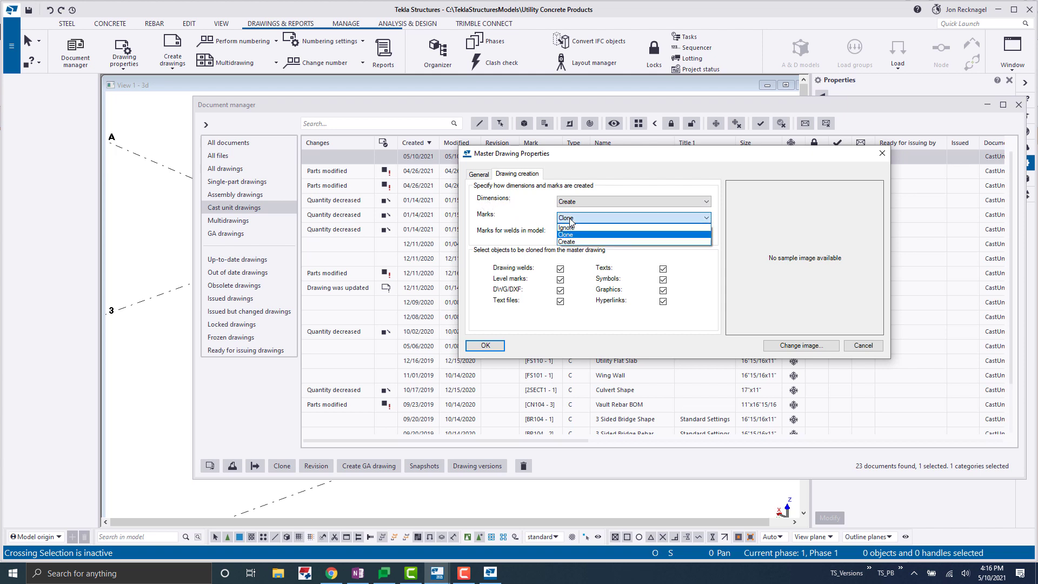
pyautogui.click(578, 251)
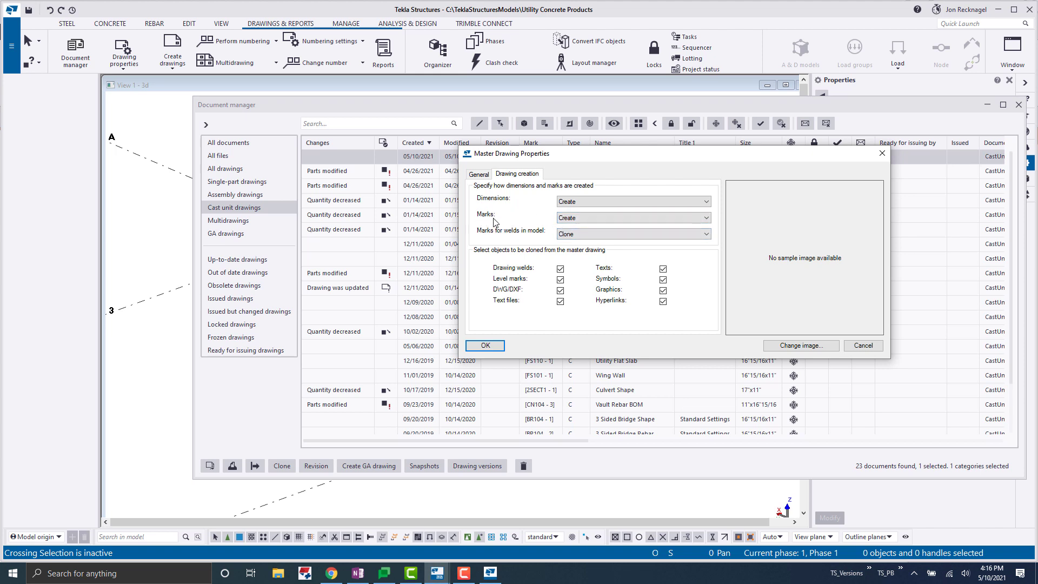
pyautogui.click(599, 219)
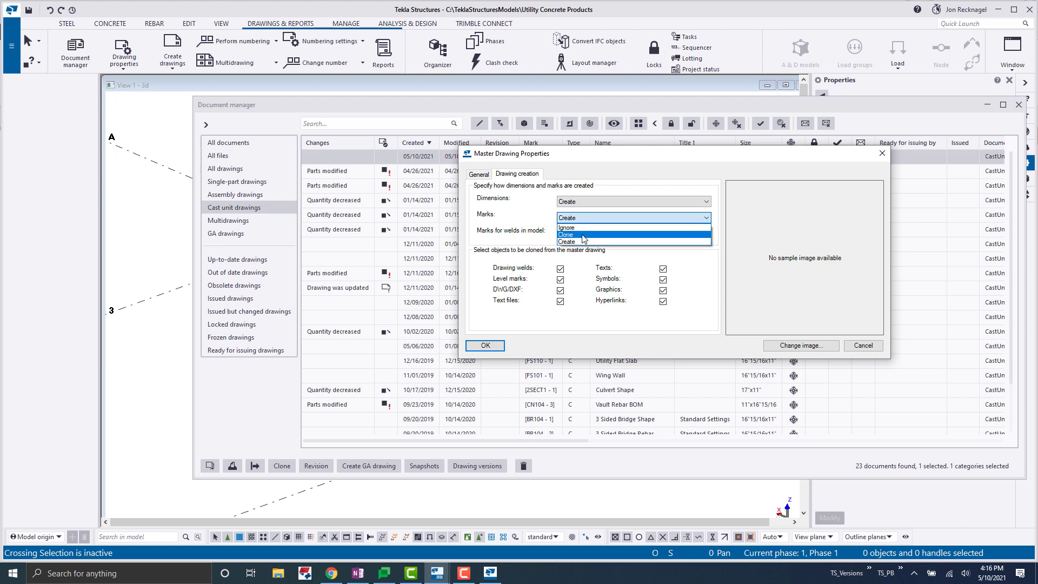
pyautogui.click(584, 235)
pyautogui.click(588, 201)
pyautogui.click(586, 218)
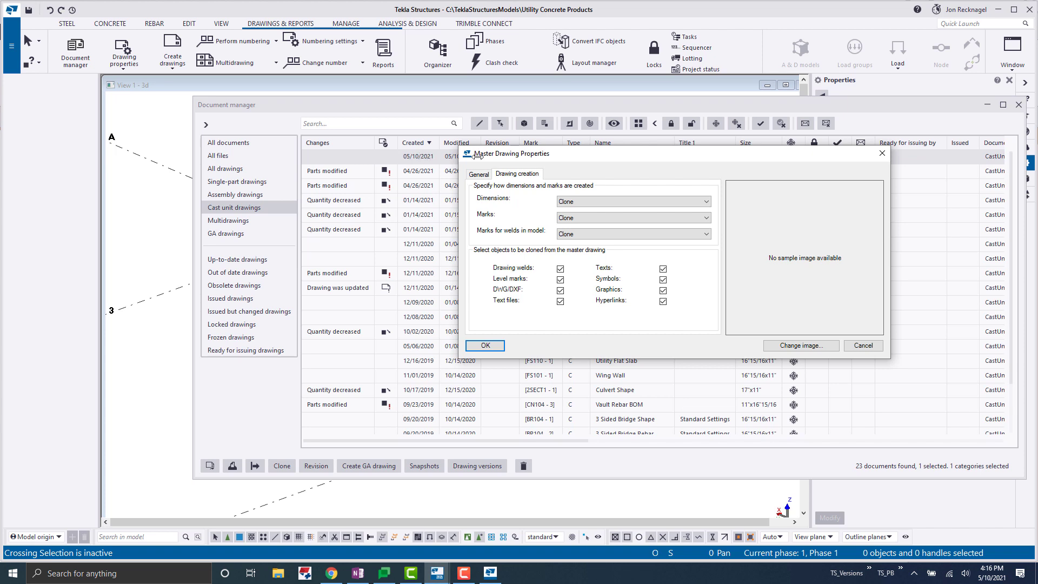
pyautogui.moveTo(478, 155); pyautogui.dragTo(418, 196)
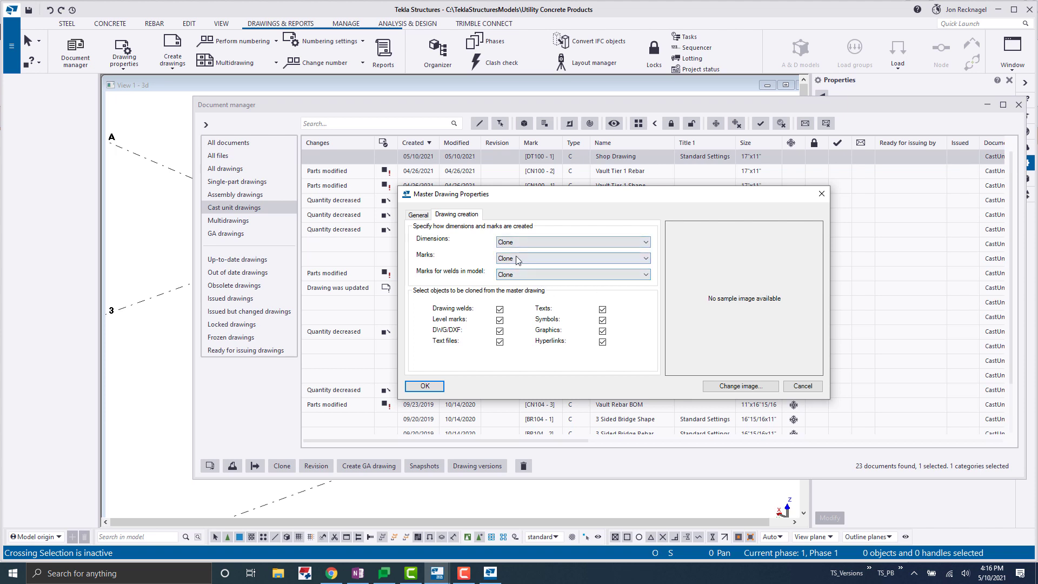
# Step: Save the master drawing and open the Master drawing catalog showing all stored master drawings
pyautogui.click(435, 387)
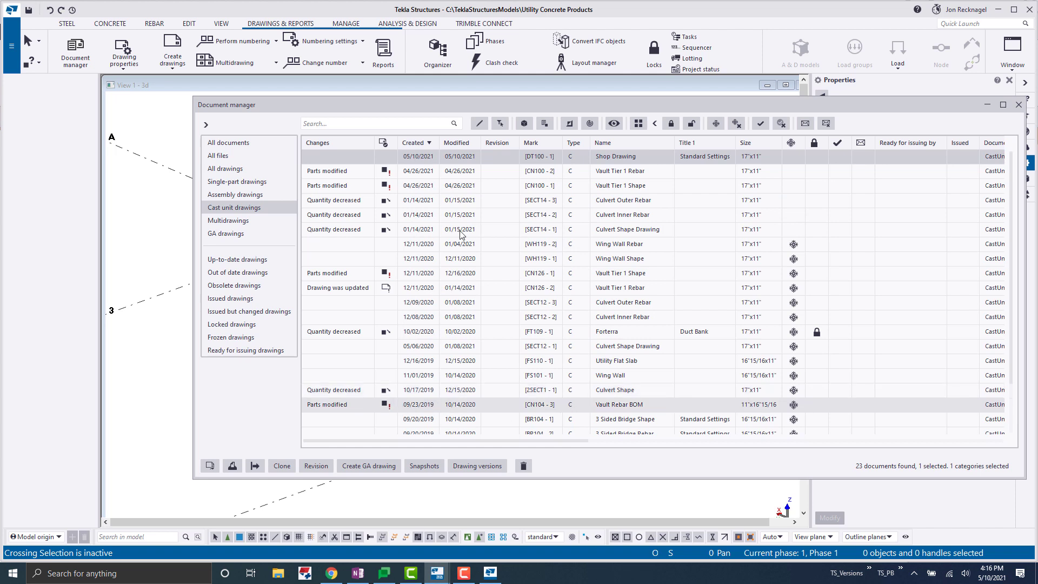
pyautogui.click(173, 66)
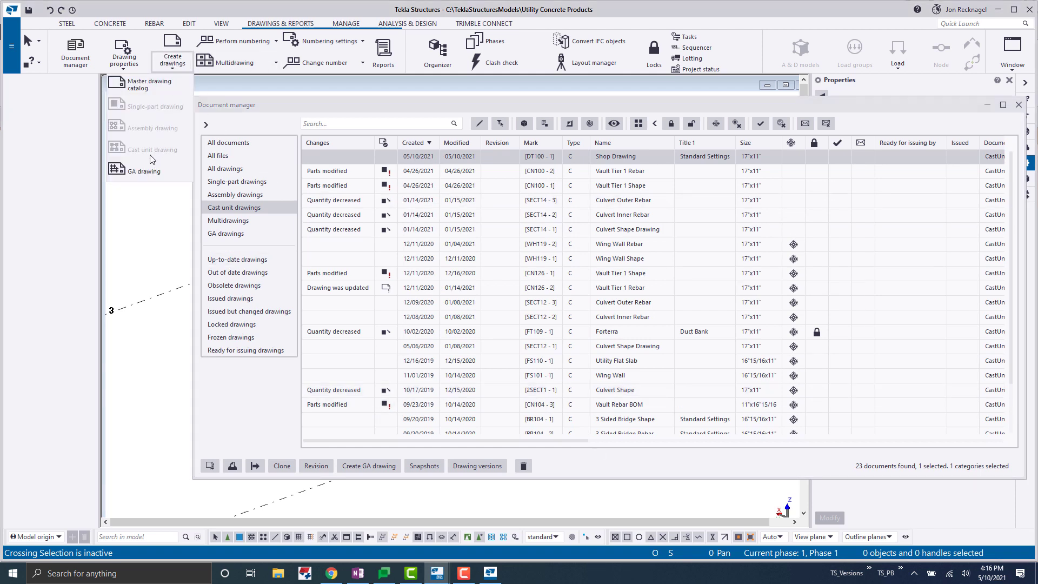
pyautogui.click(155, 87)
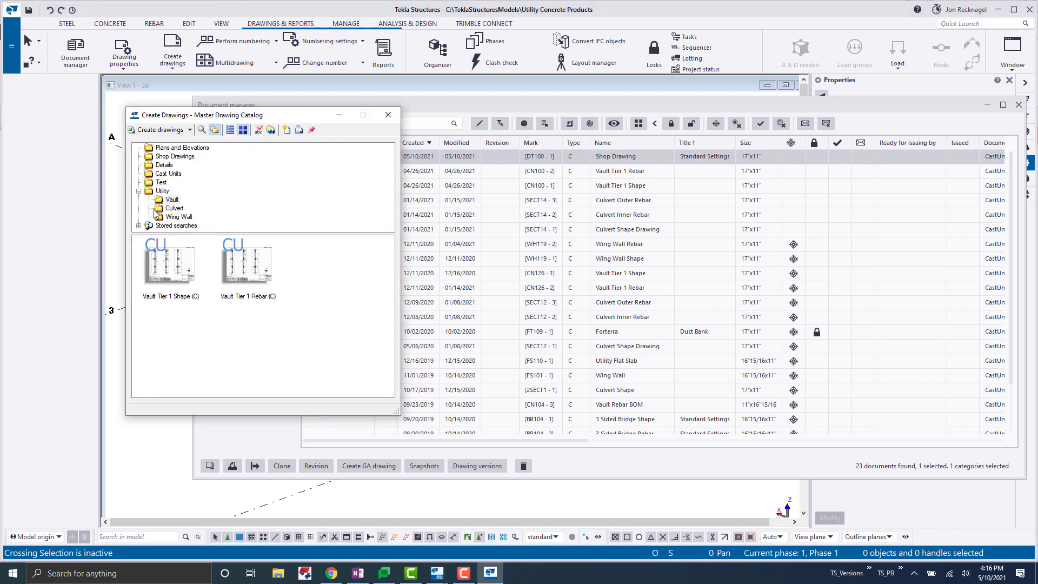
pyautogui.click(138, 190)
pyautogui.click(139, 200)
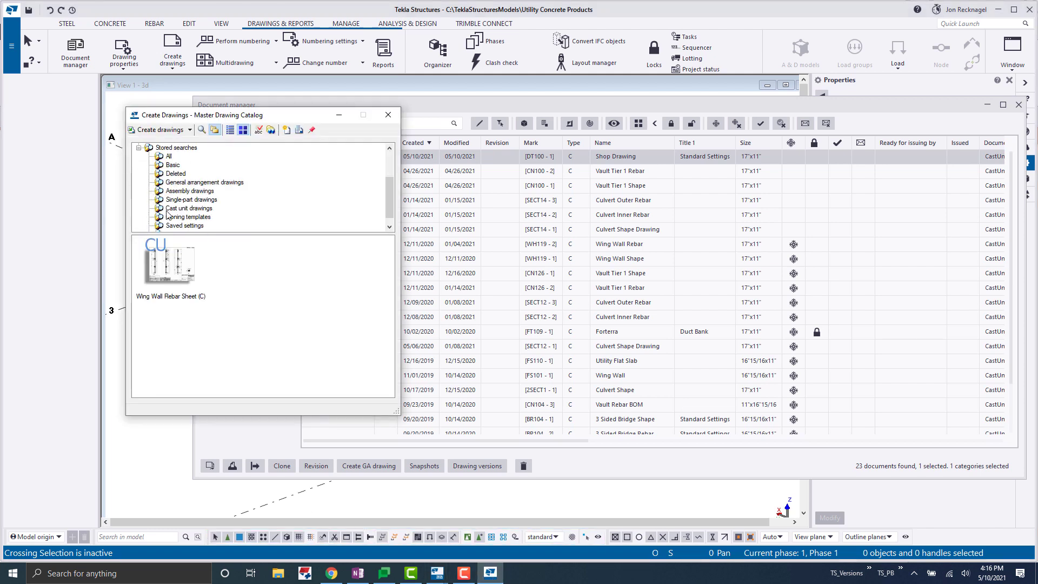
pyautogui.click(170, 157)
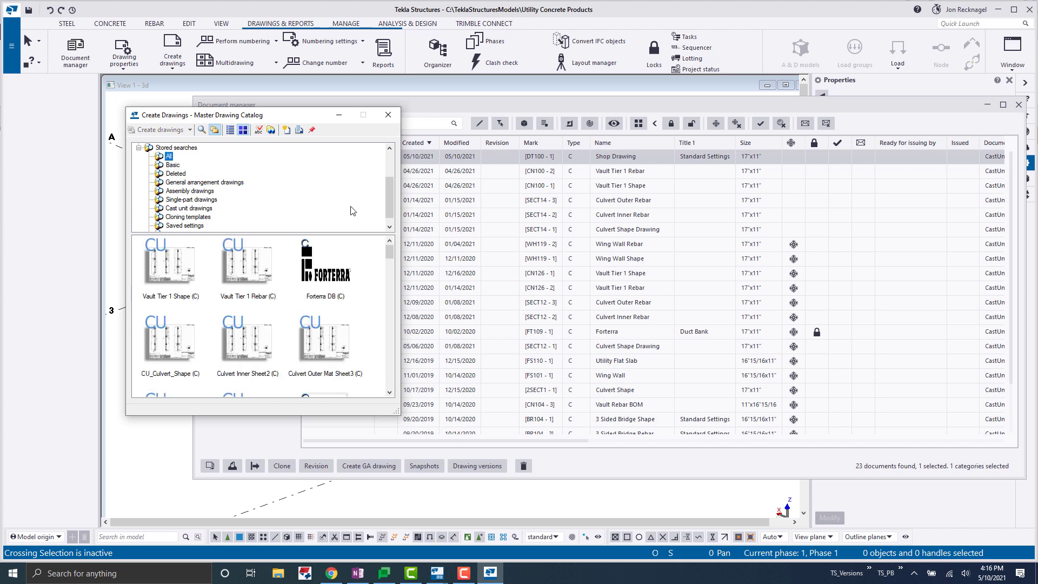
# Step: Locate and select the Trimble Standard DT CU template among the catalog entries
pyautogui.click(390, 275)
pyautogui.click(390, 393)
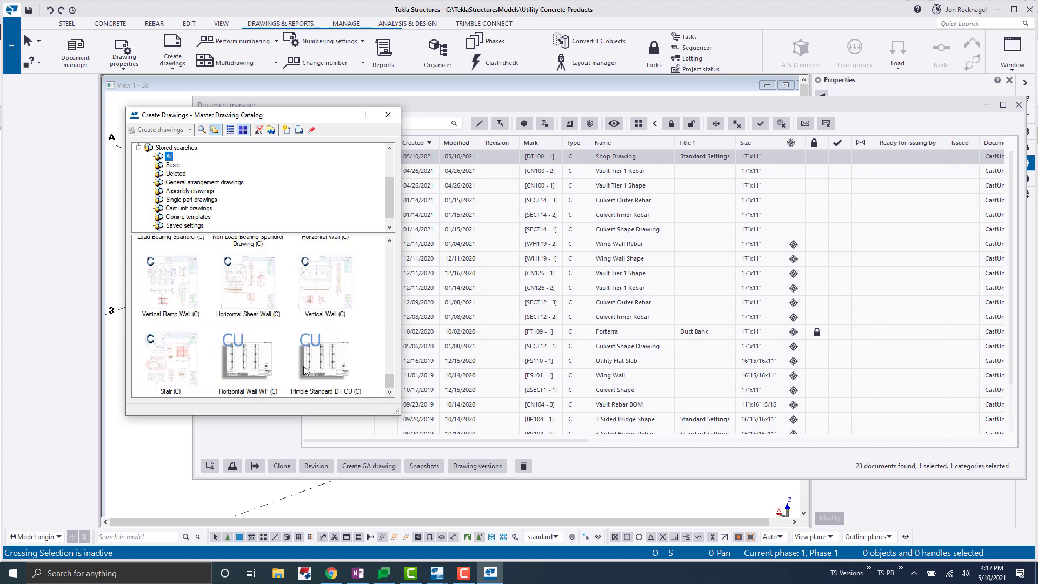
pyautogui.click(317, 364)
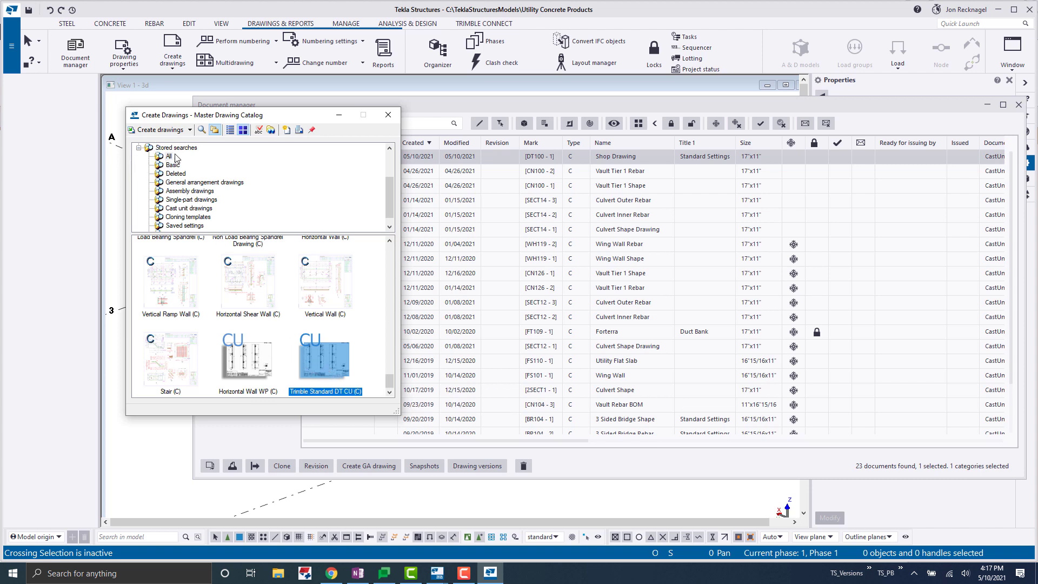
pyautogui.scroll(-1, 197, 192)
pyautogui.scroll(3, 196, 194)
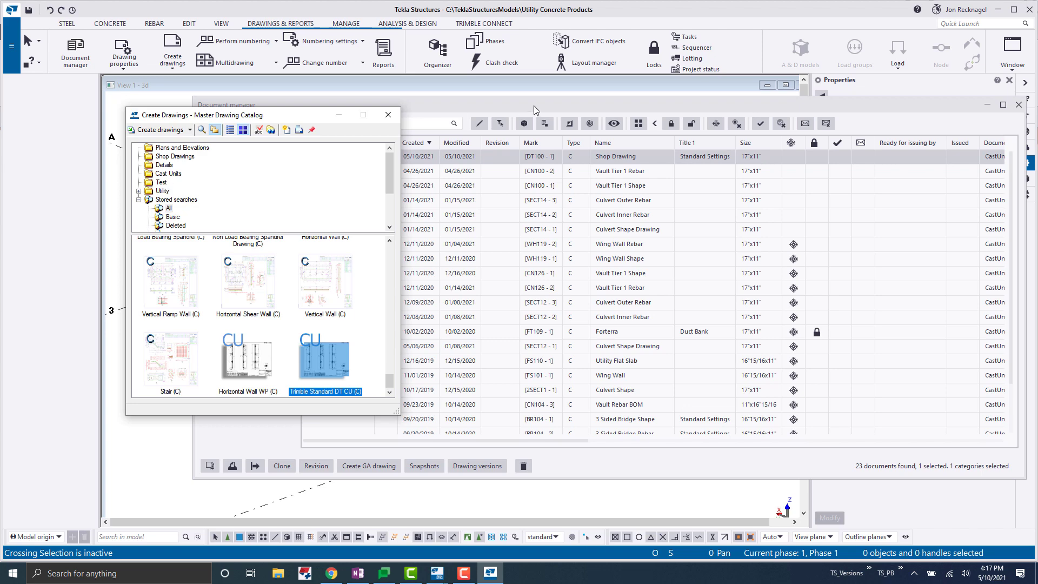
pyautogui.click(388, 115)
# Step: Close the document manager, select the double tee beam, and right-click the Trimble Standard DT CU template
pyautogui.click(1001, 124)
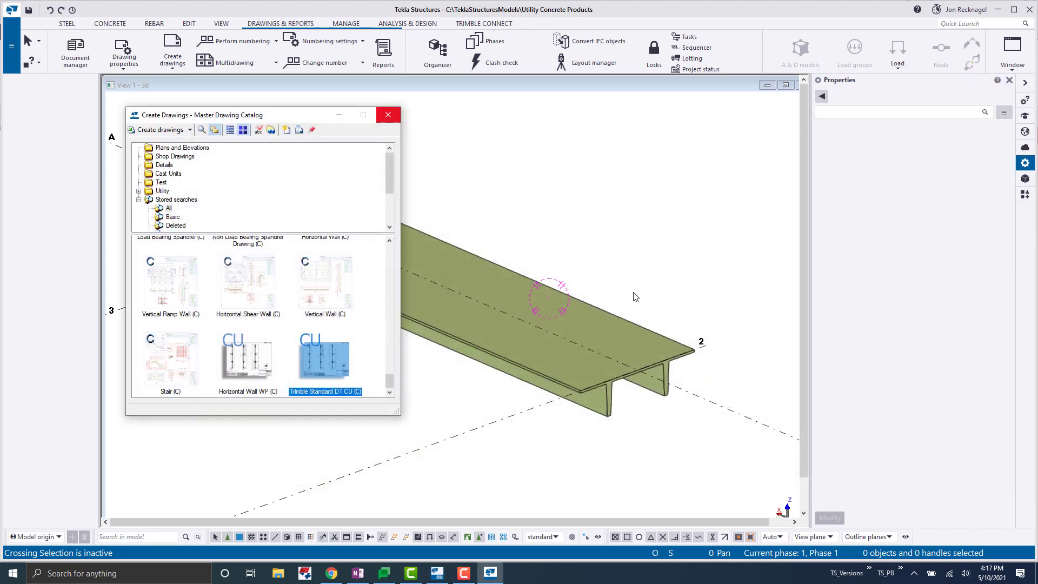
pyautogui.click(461, 268)
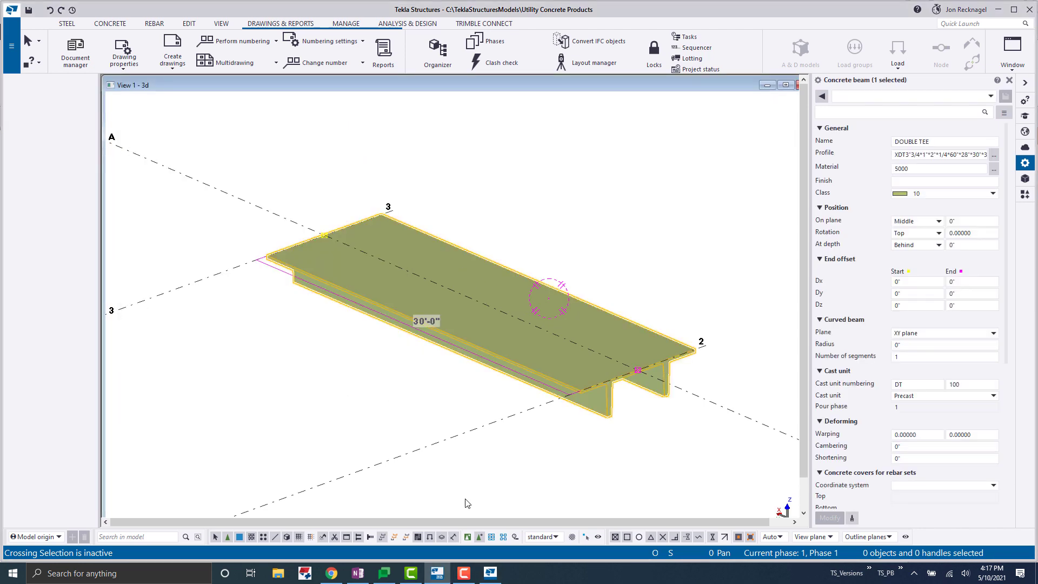
pyautogui.click(490, 573)
pyautogui.scroll(-3, 501, 367)
pyautogui.scroll(-2, 501, 368)
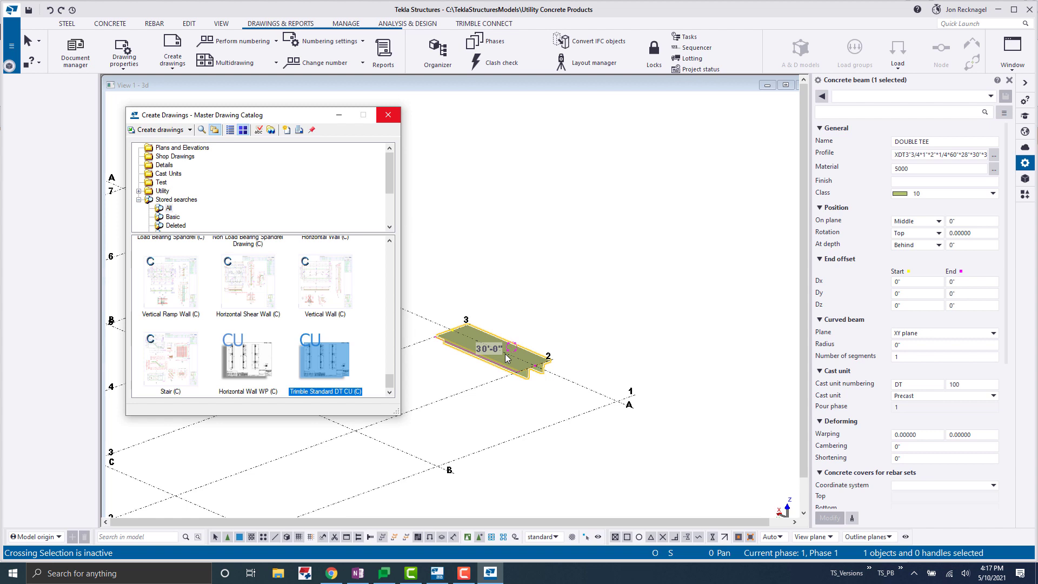
pyautogui.rightClick(332, 369)
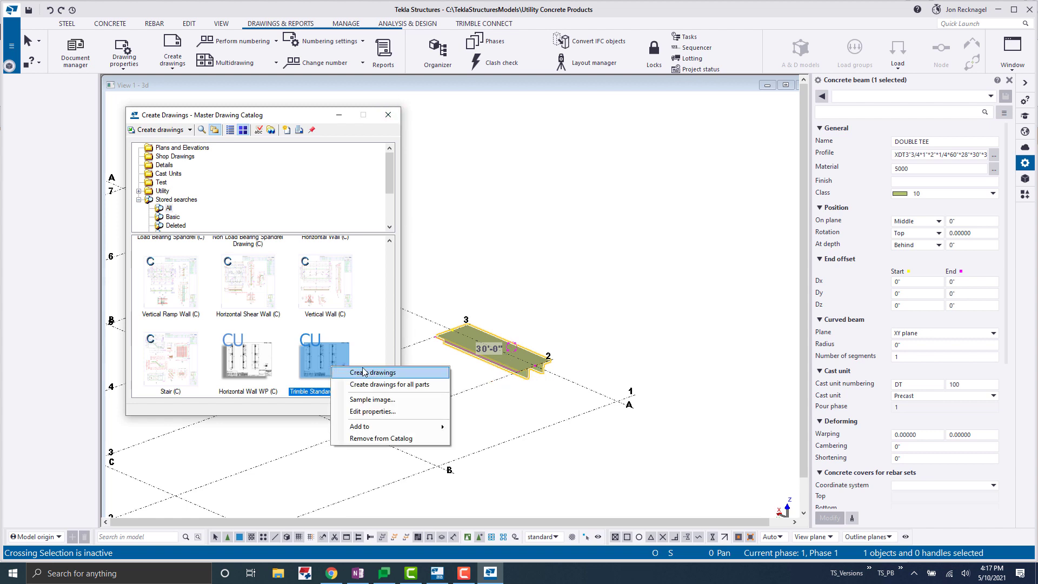